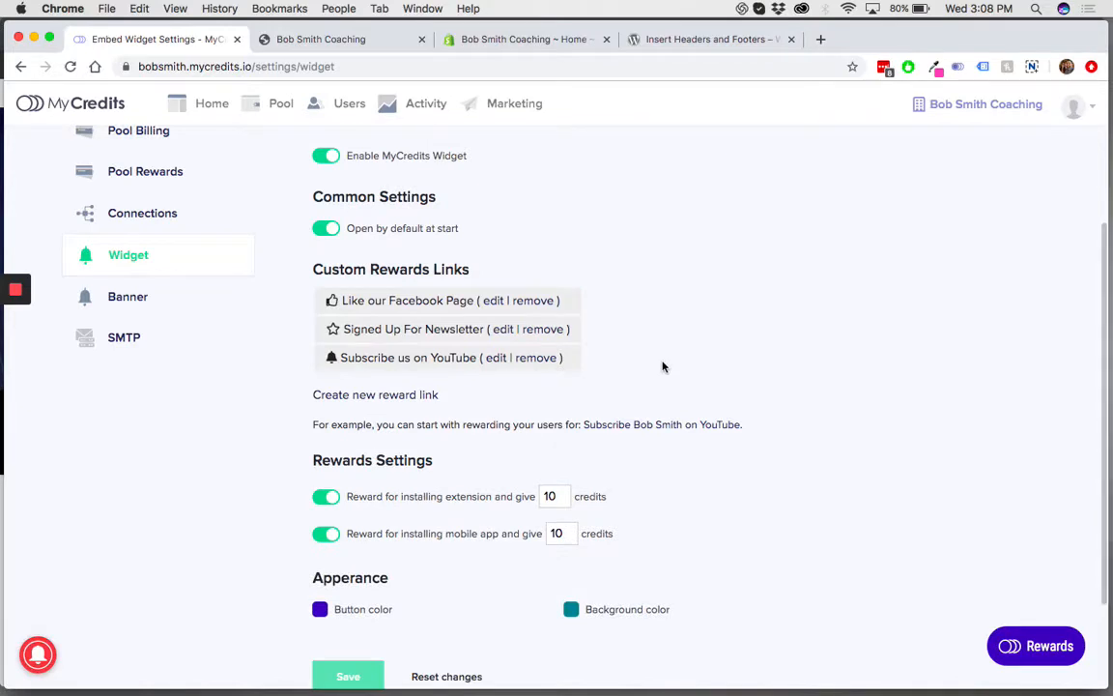
- Turn the MyCredits widget off and back on, highlighting its HTML snippet in between
{"action": "scroll", "coordinate": [663, 366], "scroll_direction": "up", "scroll_amount": 1}
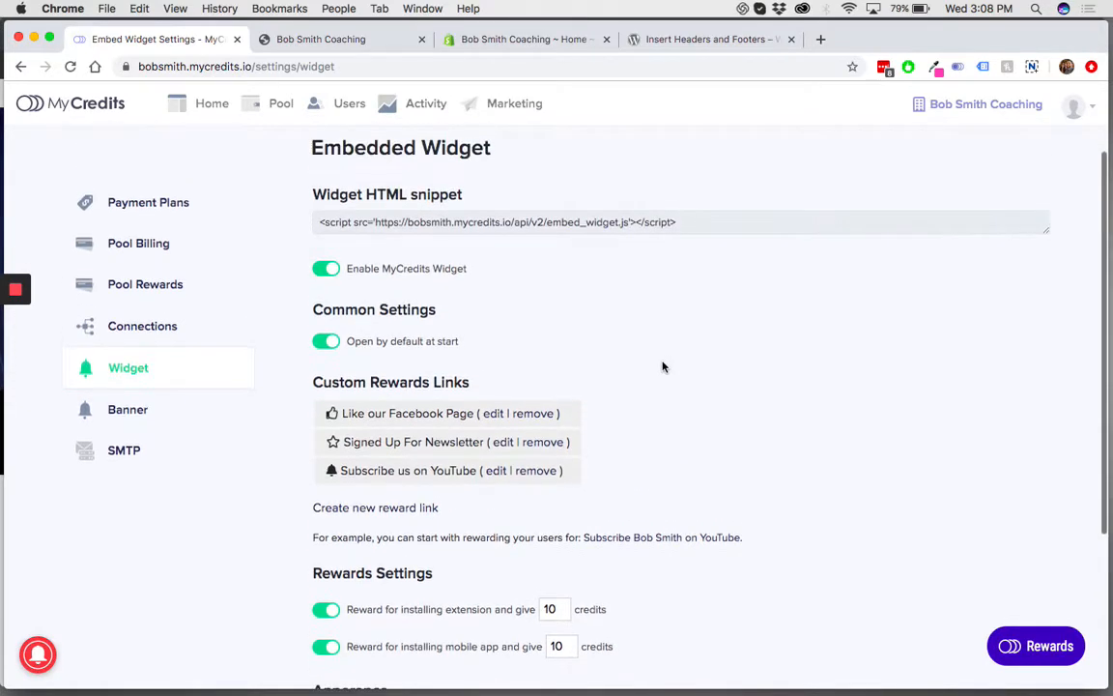
{"action": "scroll", "coordinate": [663, 366], "scroll_direction": "up", "scroll_amount": 3}
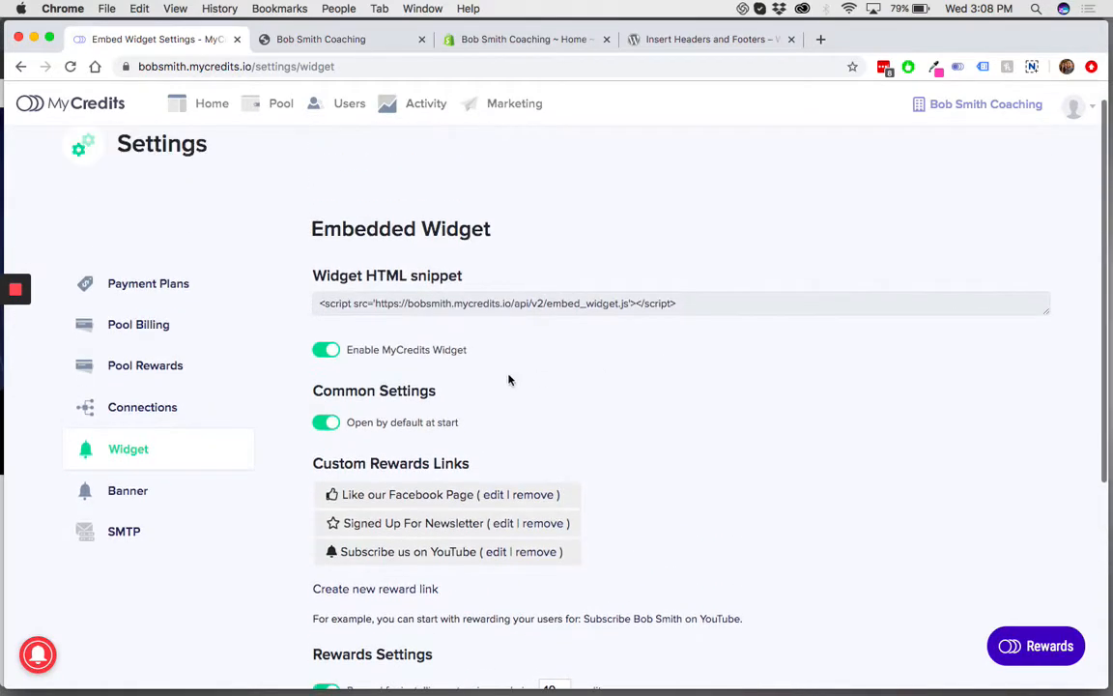
{"action": "left_click", "coordinate": [320, 350]}
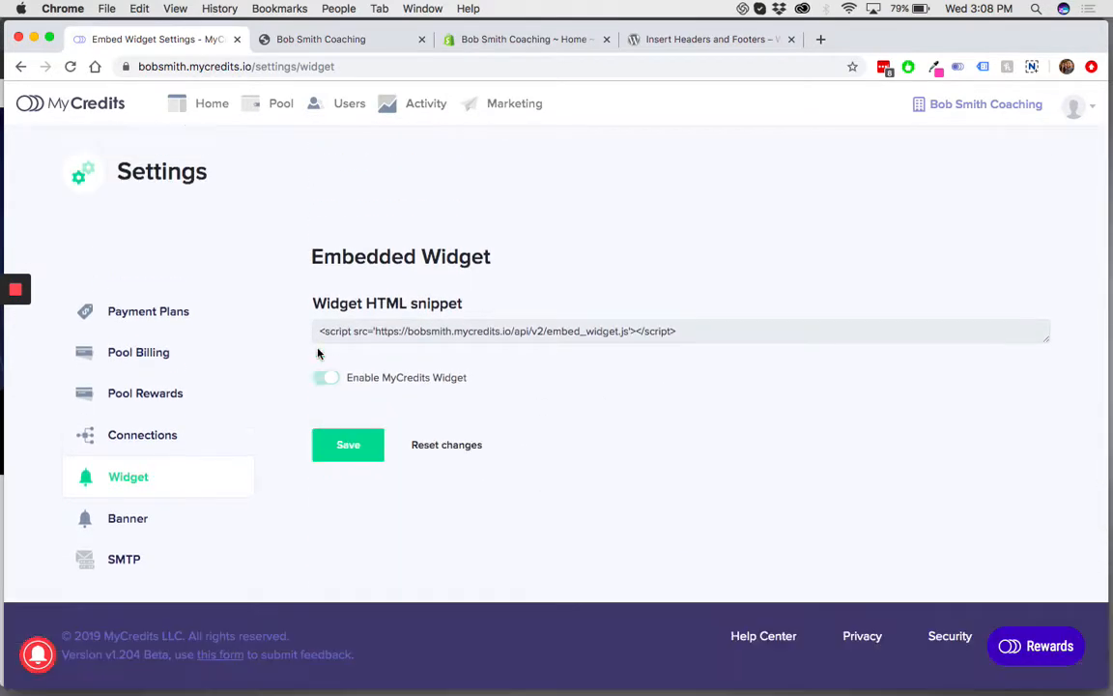
{"action": "triple_click", "coordinate": [485, 332]}
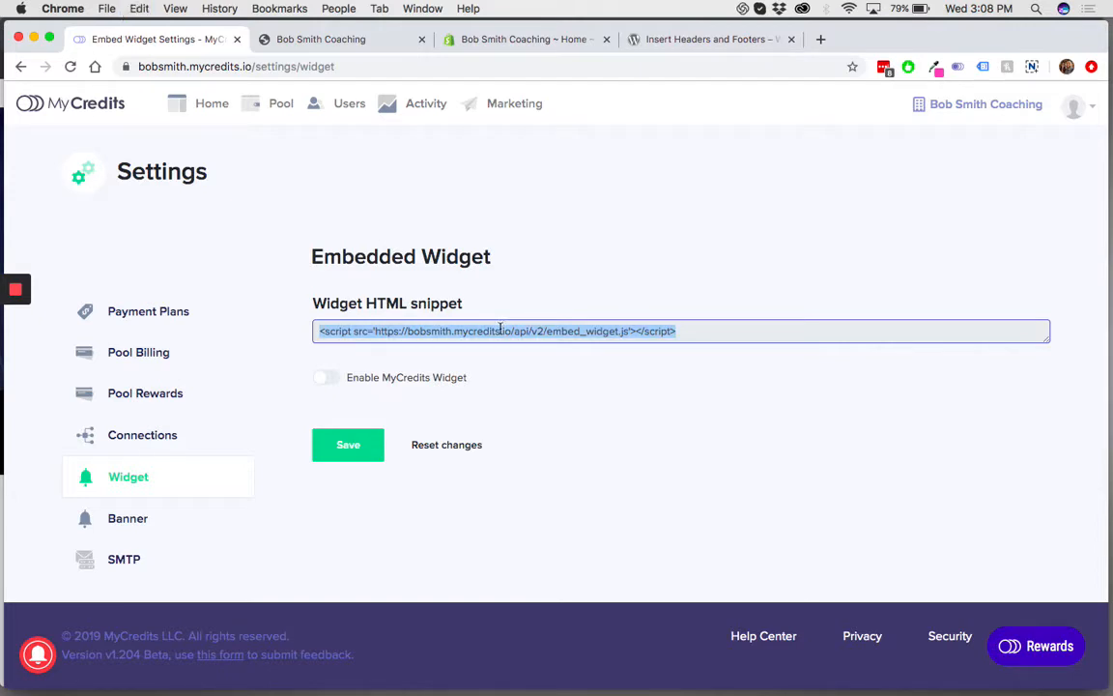
{"action": "left_click", "coordinate": [709, 333]}
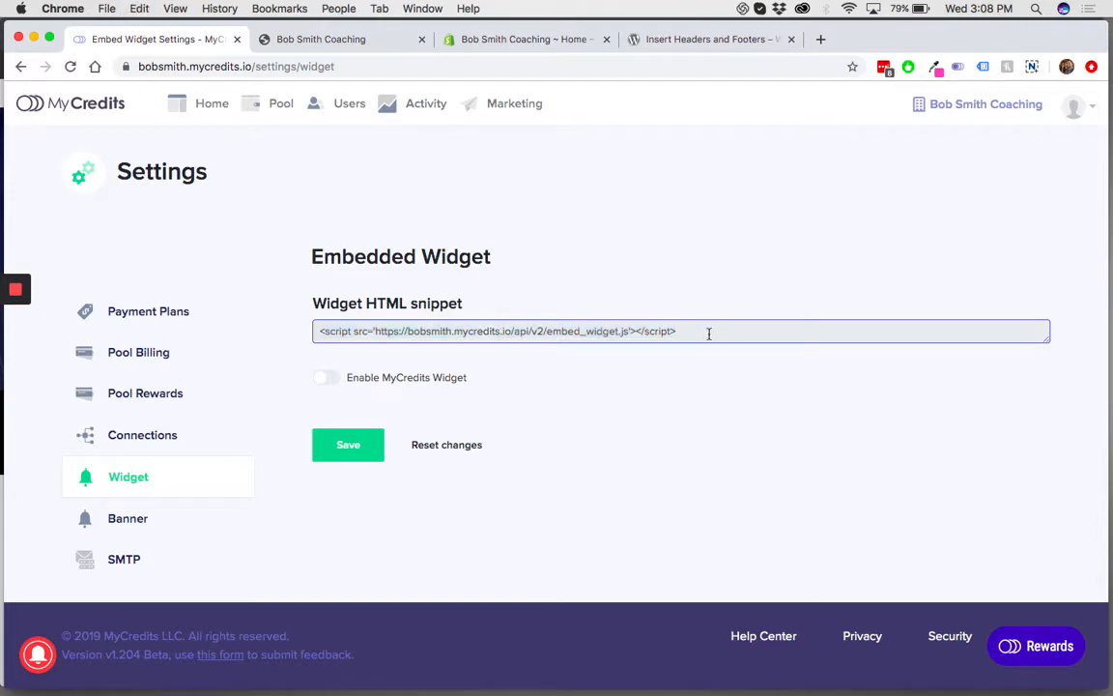
{"action": "left_click", "coordinate": [329, 378]}
- Preview the rewards widget and its list of ways to earn credits, and close the preview
{"action": "scroll", "coordinate": [690, 464], "scroll_direction": "down", "scroll_amount": 3}
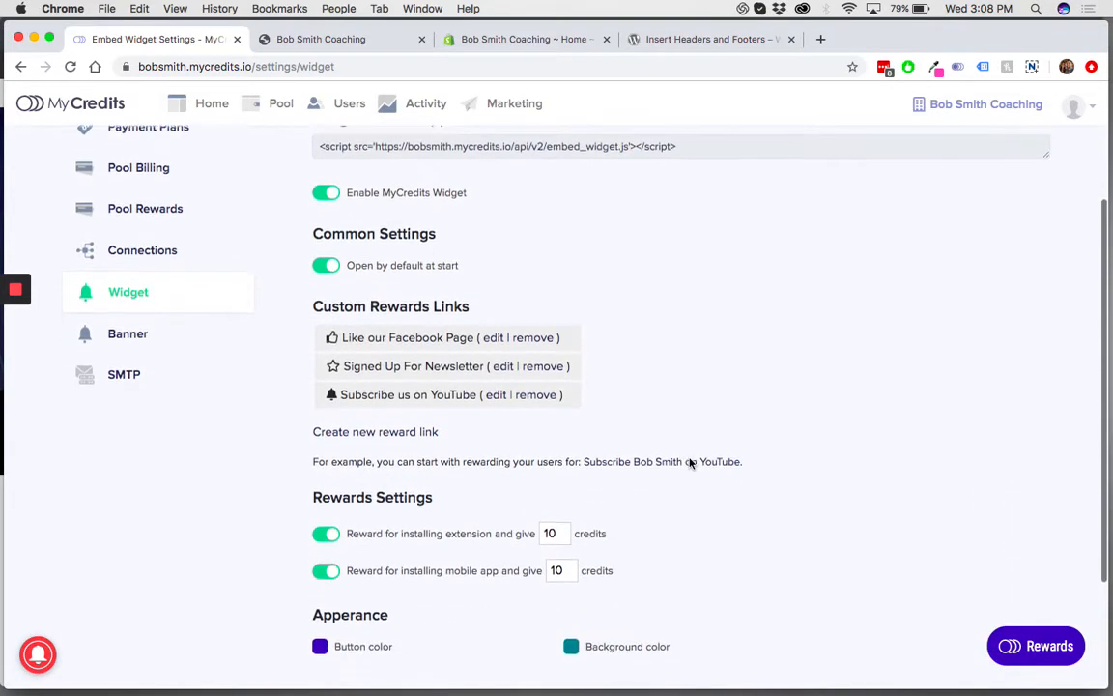
{"action": "scroll", "coordinate": [689, 463], "scroll_direction": "down", "scroll_amount": 1}
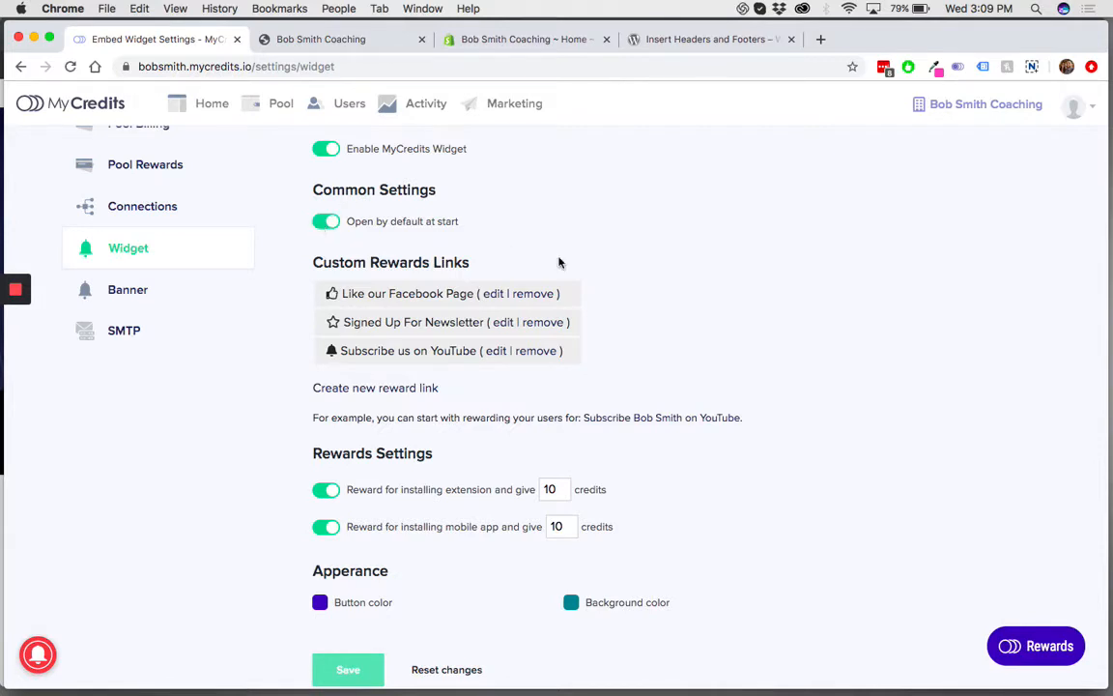
{"action": "left_click", "coordinate": [1010, 643]}
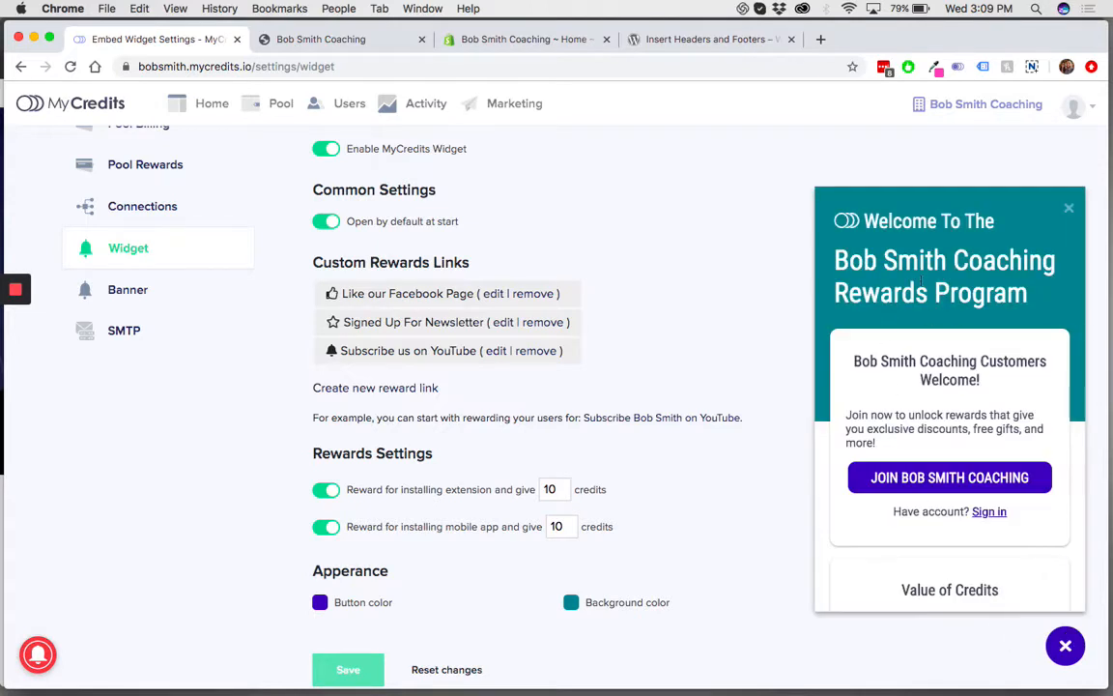
{"action": "scroll", "coordinate": [914, 368], "scroll_direction": "down", "scroll_amount": 3}
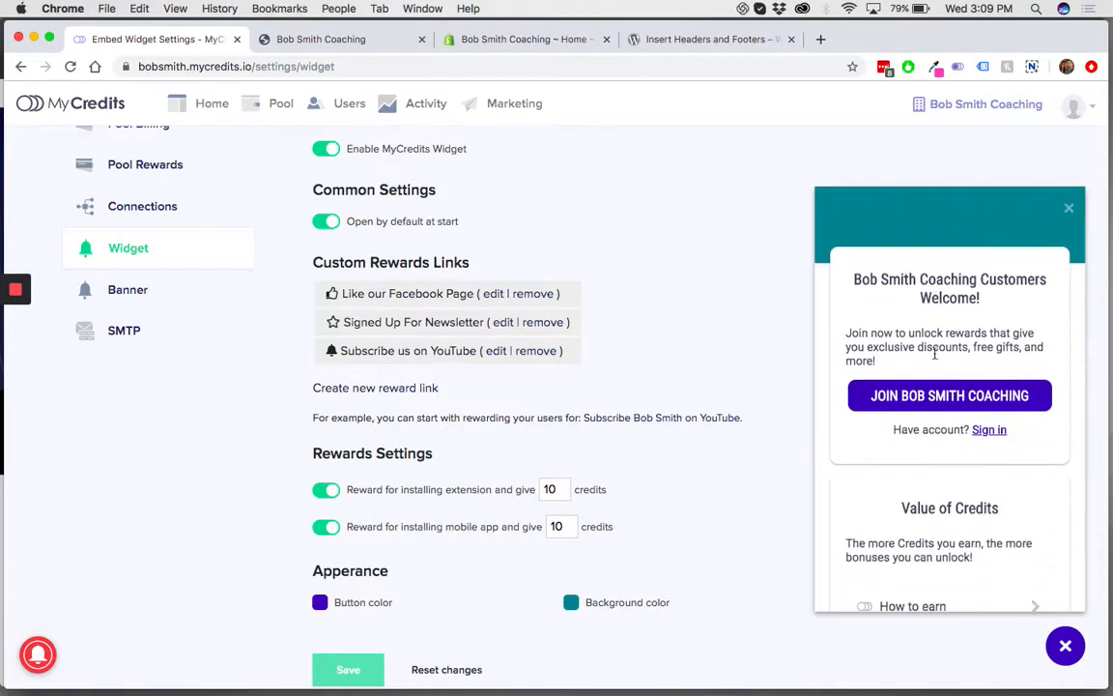
{"action": "left_click", "coordinate": [915, 549]}
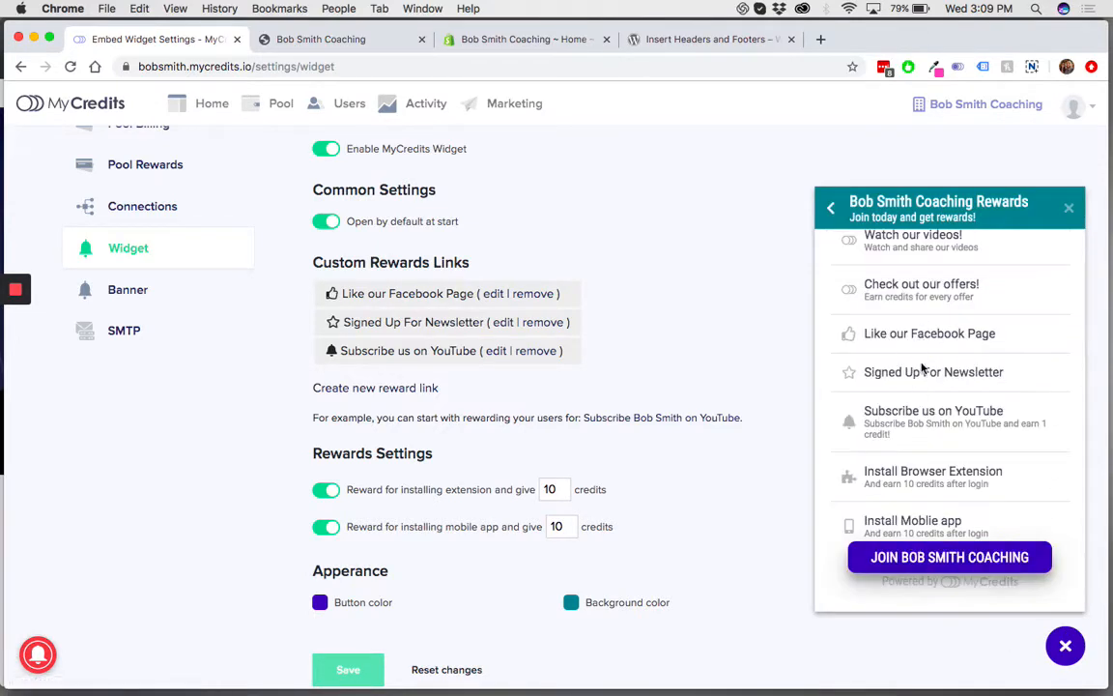
{"action": "left_click", "coordinate": [1070, 211]}
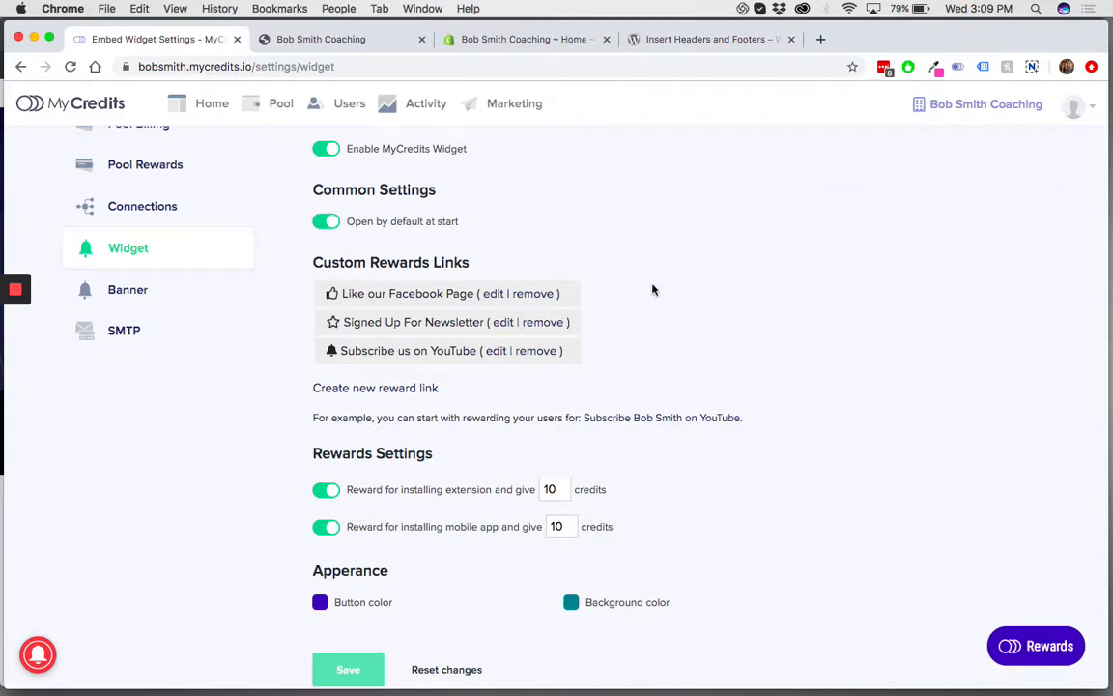
- Reopen the rewards widget preview and change the widget's button color to green
{"action": "scroll", "coordinate": [619, 290], "scroll_direction": "down", "scroll_amount": 3}
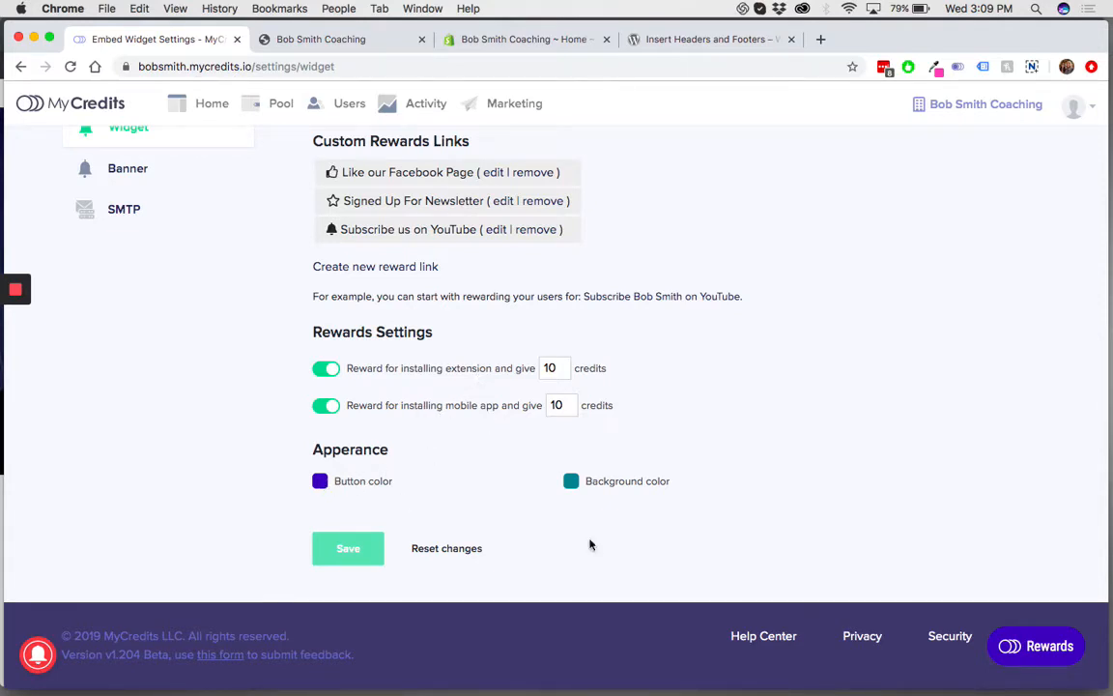
{"action": "left_click", "coordinate": [1022, 654]}
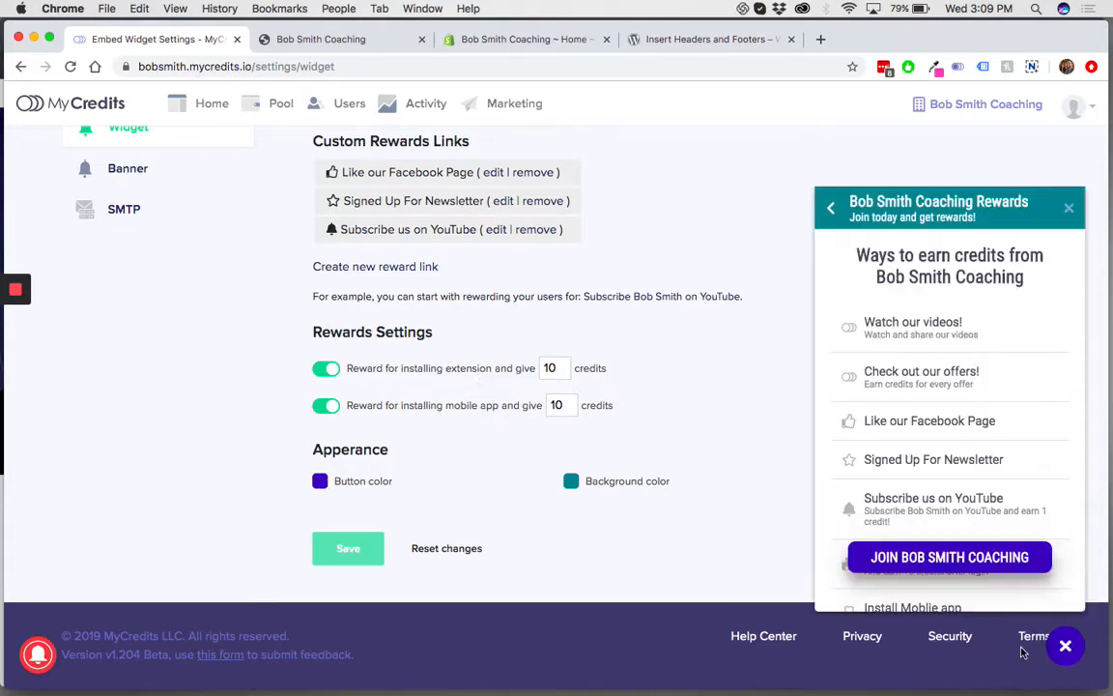
{"action": "left_click", "coordinate": [320, 481]}
{"action": "left_click_drag", "start_coordinate": [418, 484], "coordinate": [397, 484]}
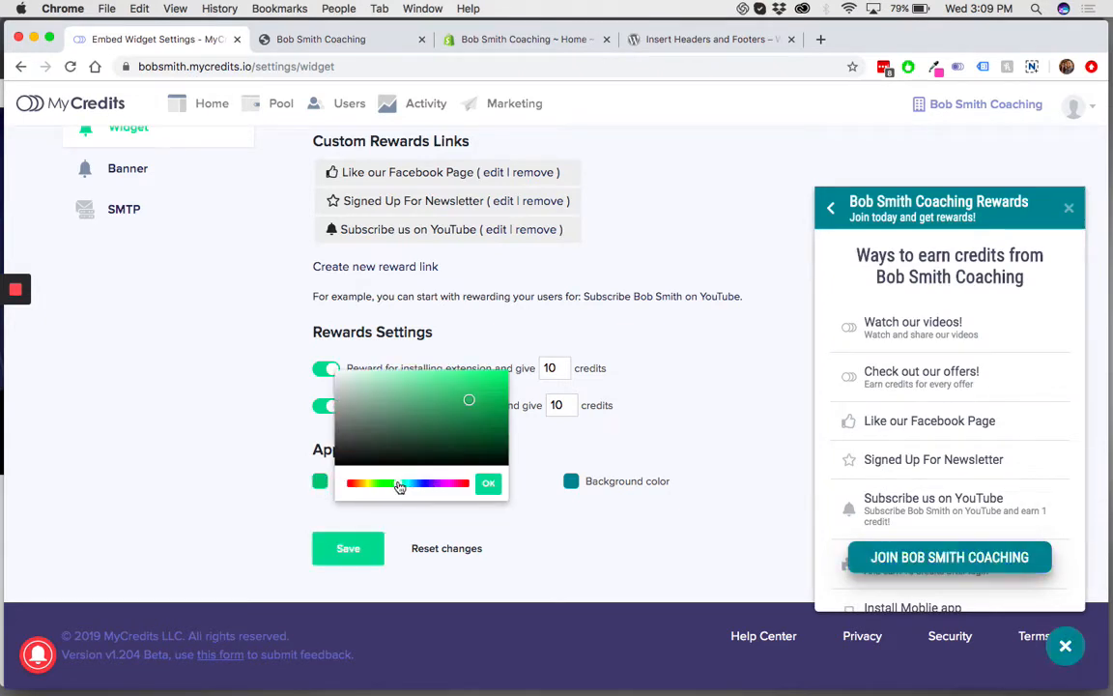
{"action": "left_click", "coordinate": [488, 483]}
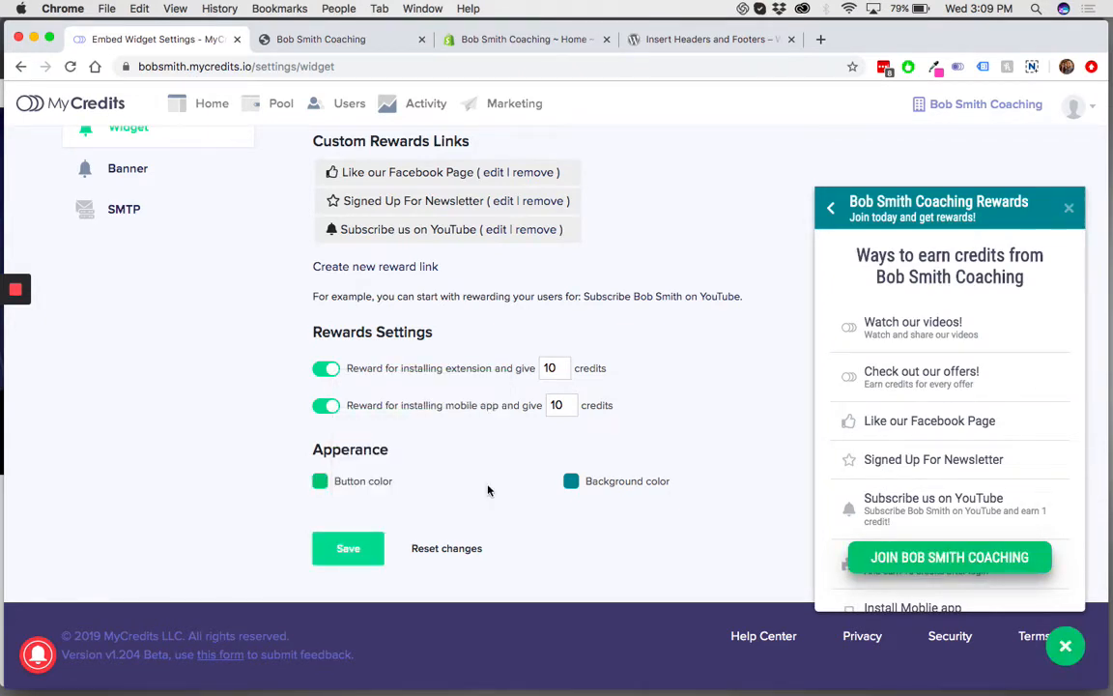
- Change the widget's background color to a dark green
{"action": "left_click", "coordinate": [570, 481]}
{"action": "left_click_drag", "start_coordinate": [652, 485], "coordinate": [638, 486]}
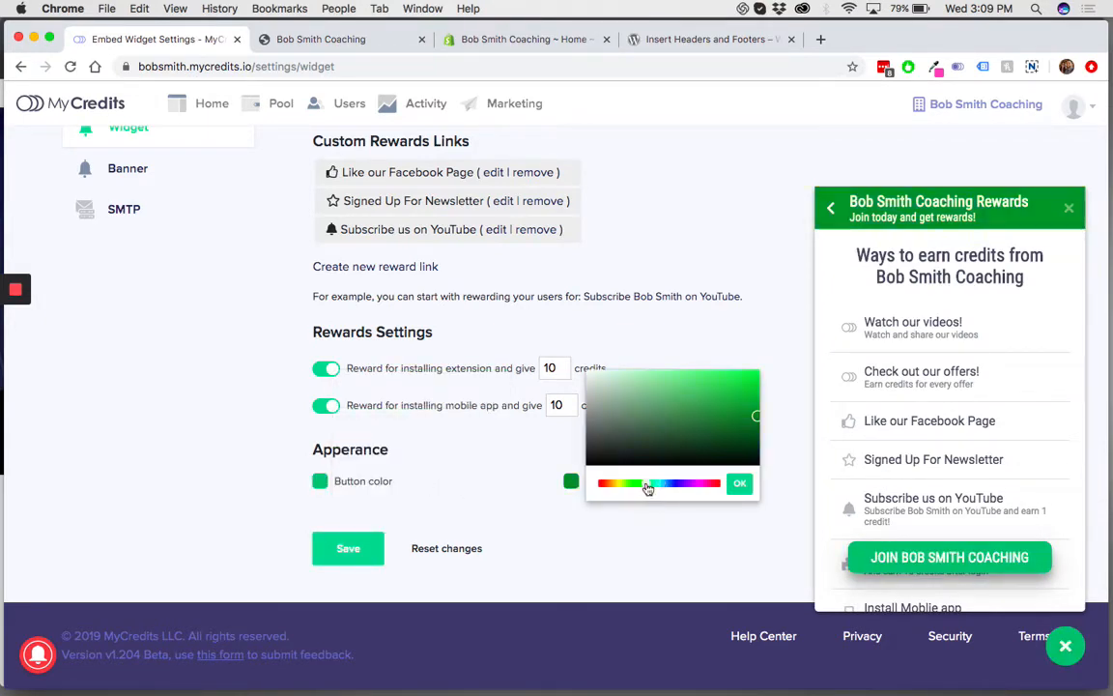
{"action": "left_click", "coordinate": [739, 483]}
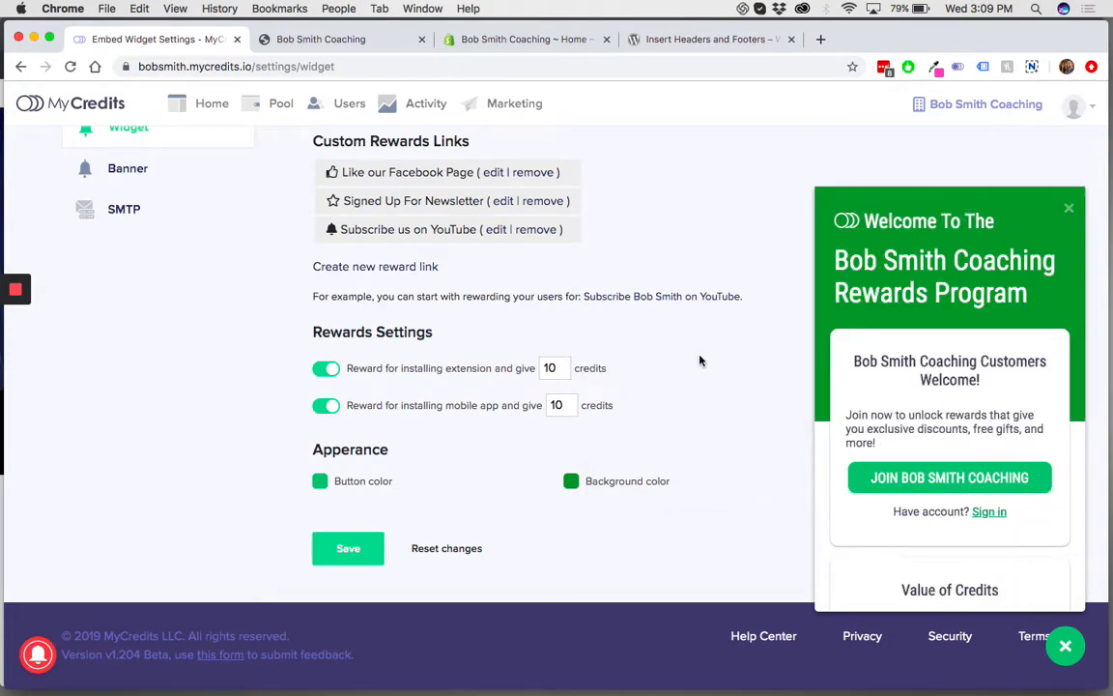
- Remove the custom reward links for YouTube subscription, newsletter sign-up and Facebook page like
{"action": "scroll", "coordinate": [701, 361], "scroll_direction": "up", "scroll_amount": 3}
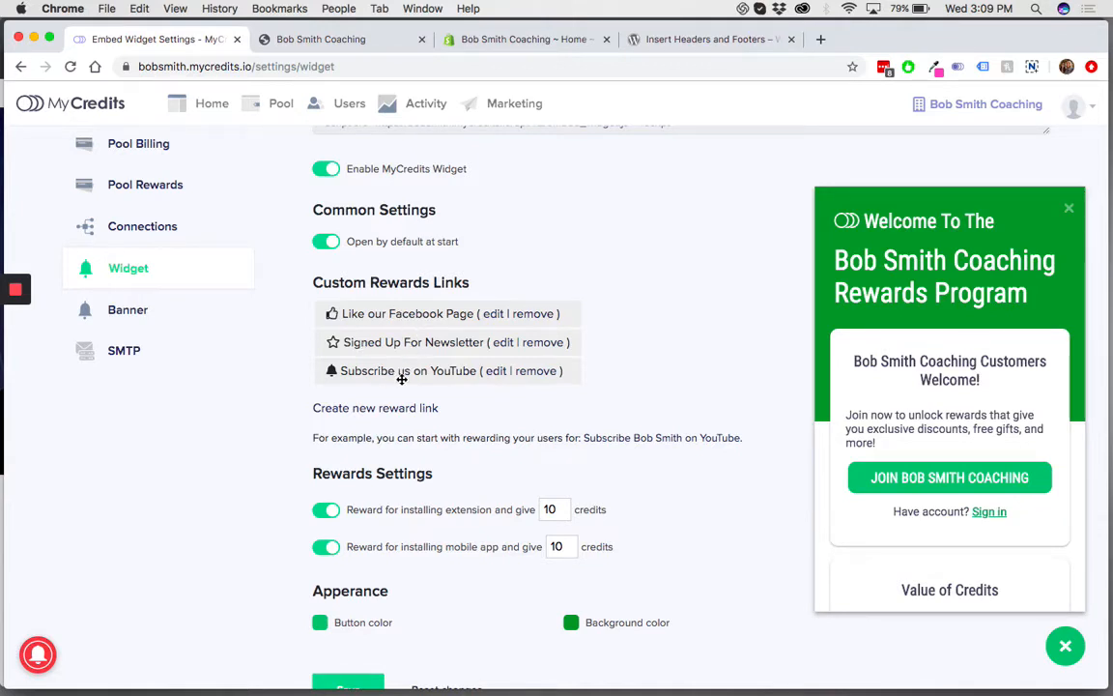
{"action": "left_click", "coordinate": [538, 372]}
{"action": "left_click", "coordinate": [686, 156]}
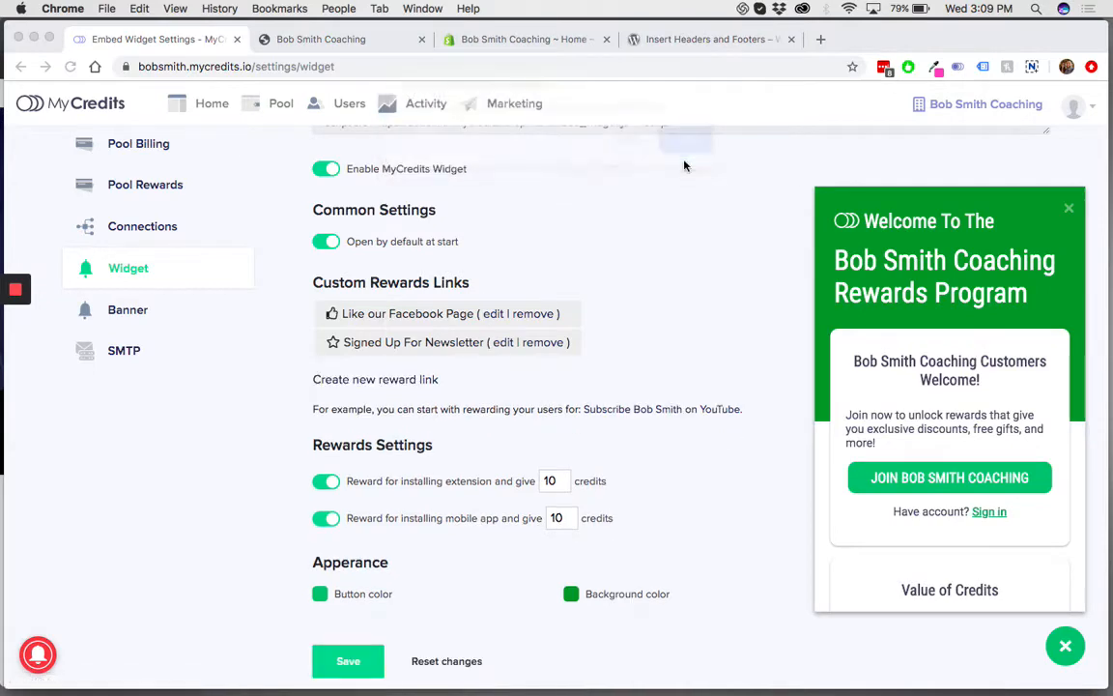
{"action": "left_click", "coordinate": [547, 342]}
{"action": "left_click", "coordinate": [686, 154]}
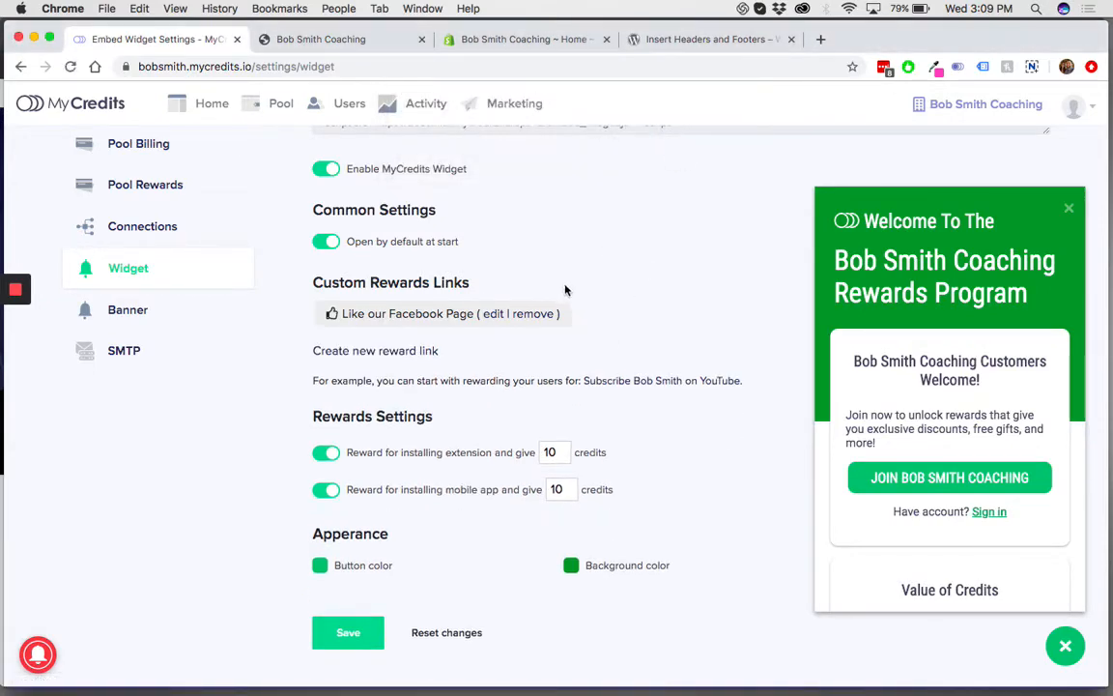
{"action": "left_click", "coordinate": [537, 314]}
{"action": "left_click", "coordinate": [690, 155]}
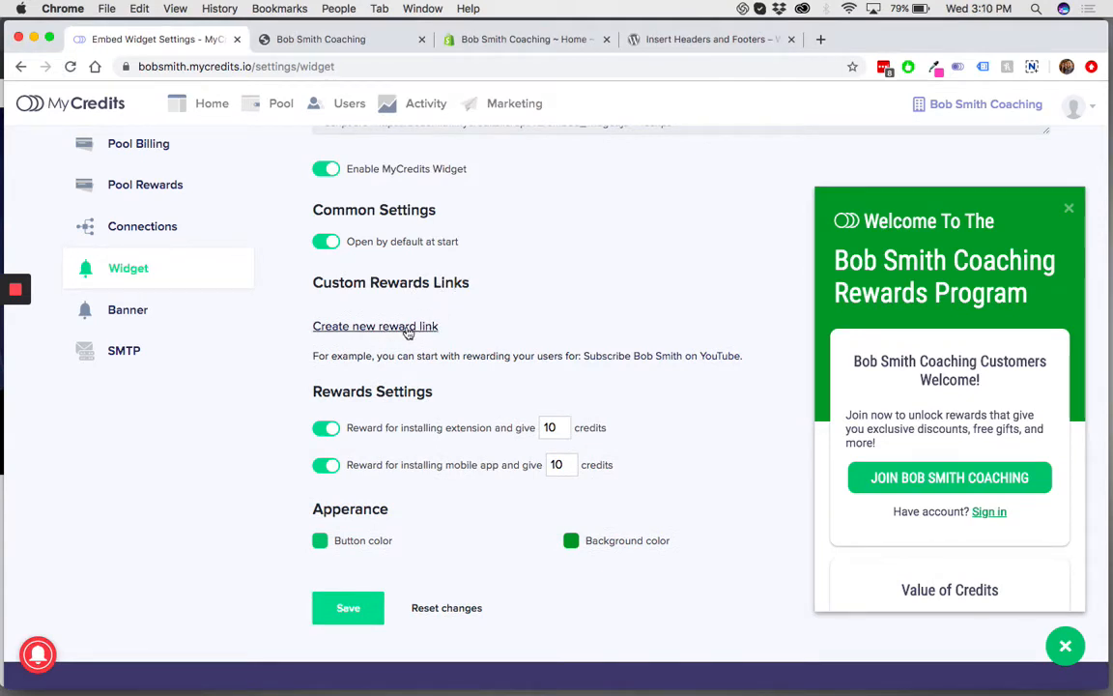
- Start a new reward link titled "Like us on Facebook" with a reward of 1 credit and no subtitle
{"action": "left_click", "coordinate": [340, 325]}
{"action": "left_click", "coordinate": [410, 256]}
{"action": "type", "text": "Like us on Facebook"}
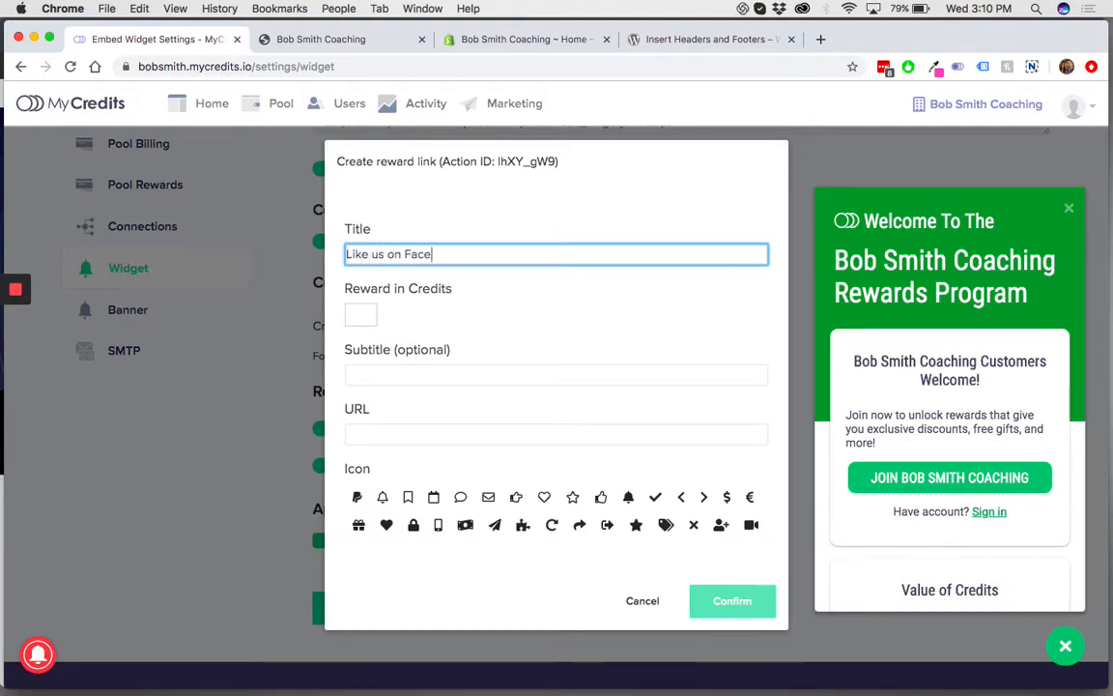
{"action": "left_click", "coordinate": [360, 312]}
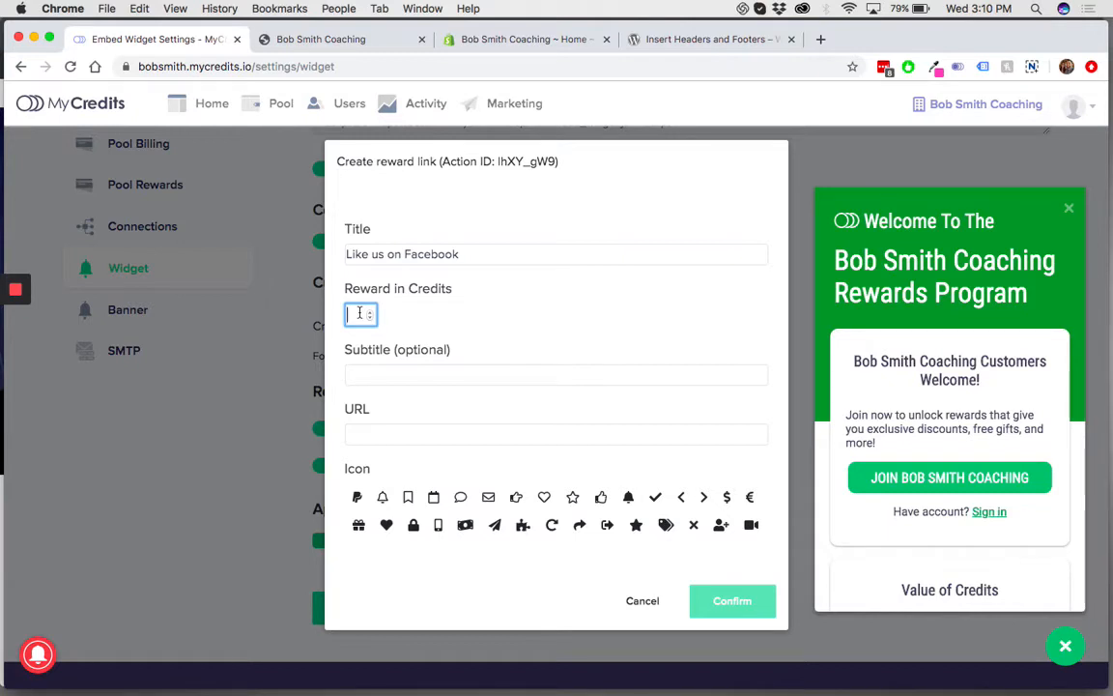
{"action": "type", "text": "1"}
{"action": "left_click", "coordinate": [409, 375]}
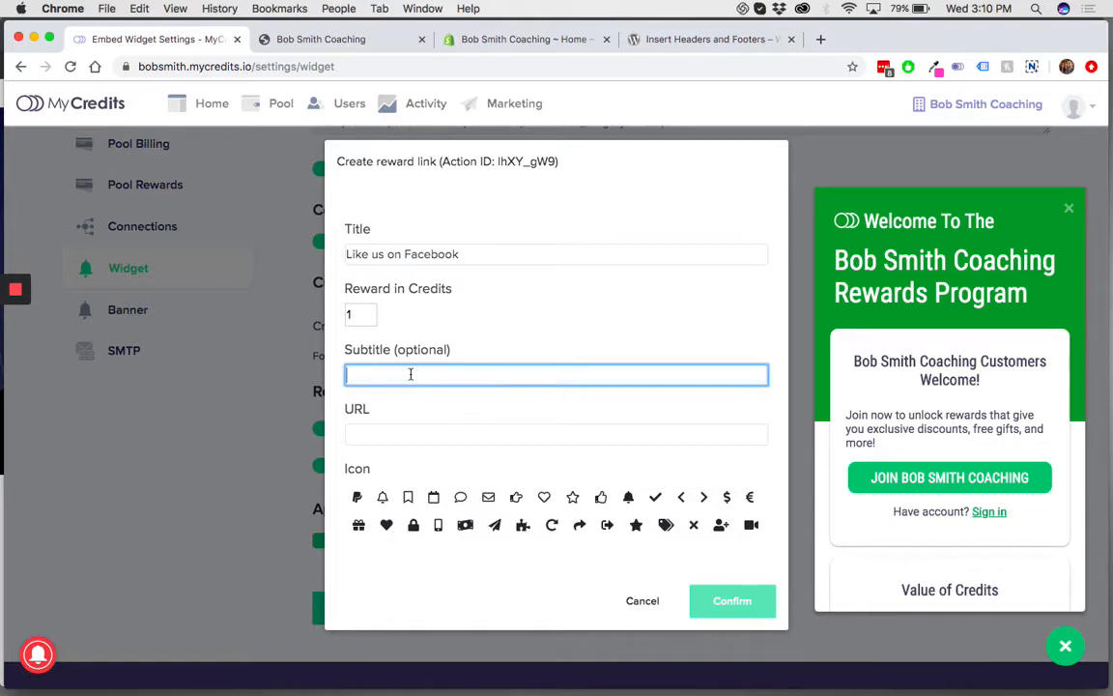
- Try facebook.com/pagename as the reward link's URL
{"action": "left_click", "coordinate": [410, 434]}
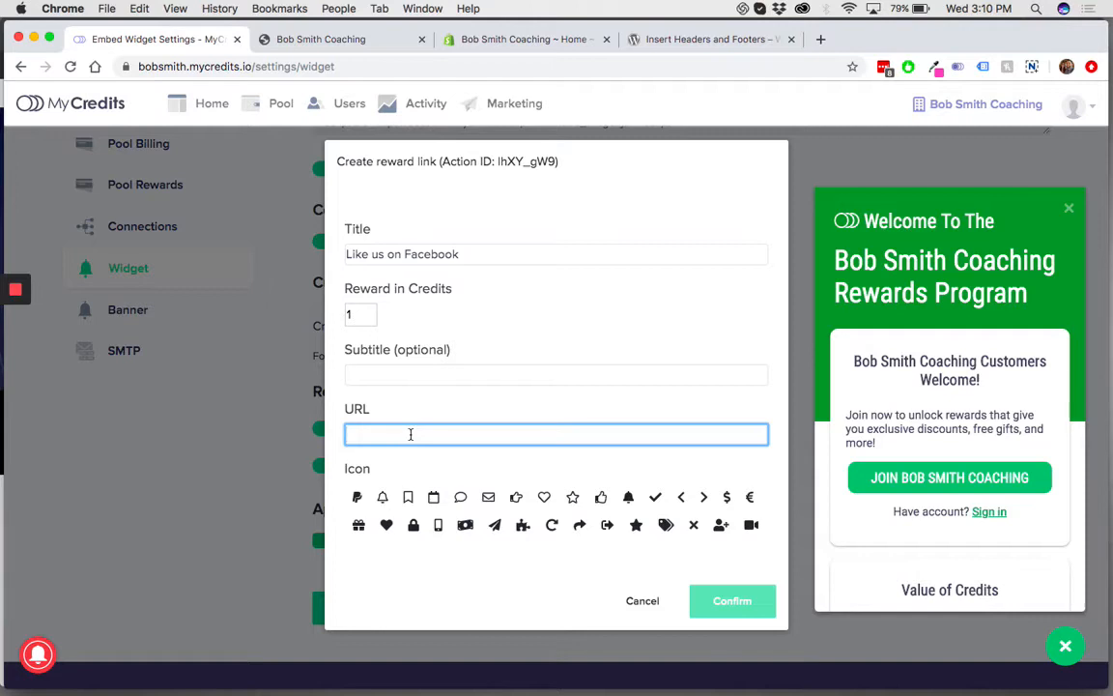
{"action": "type", "text": "face"}
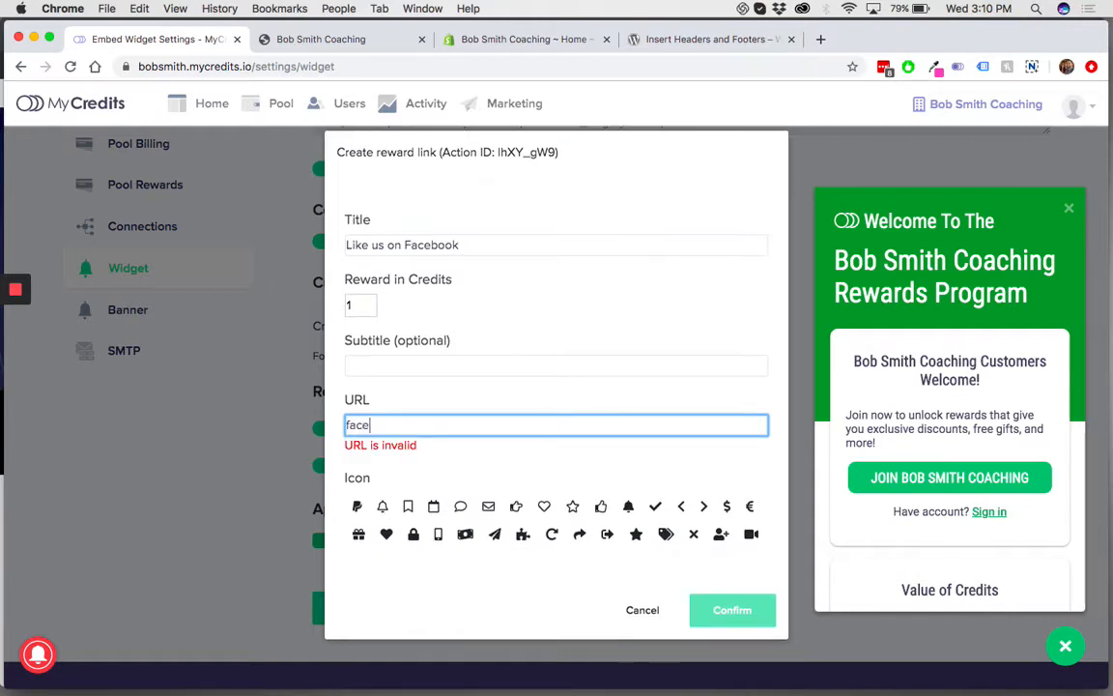
{"action": "type", "text": "book.com/pagename"}
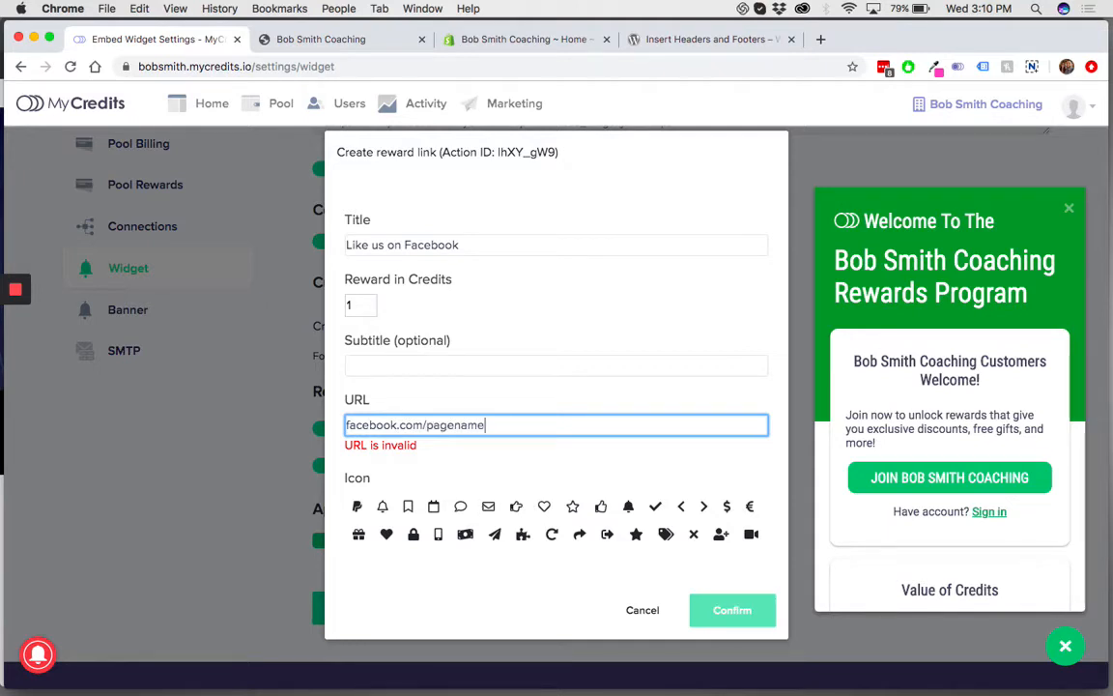
{"action": "triple_click", "coordinate": [373, 425]}
{"action": "type", "text": "htt"}
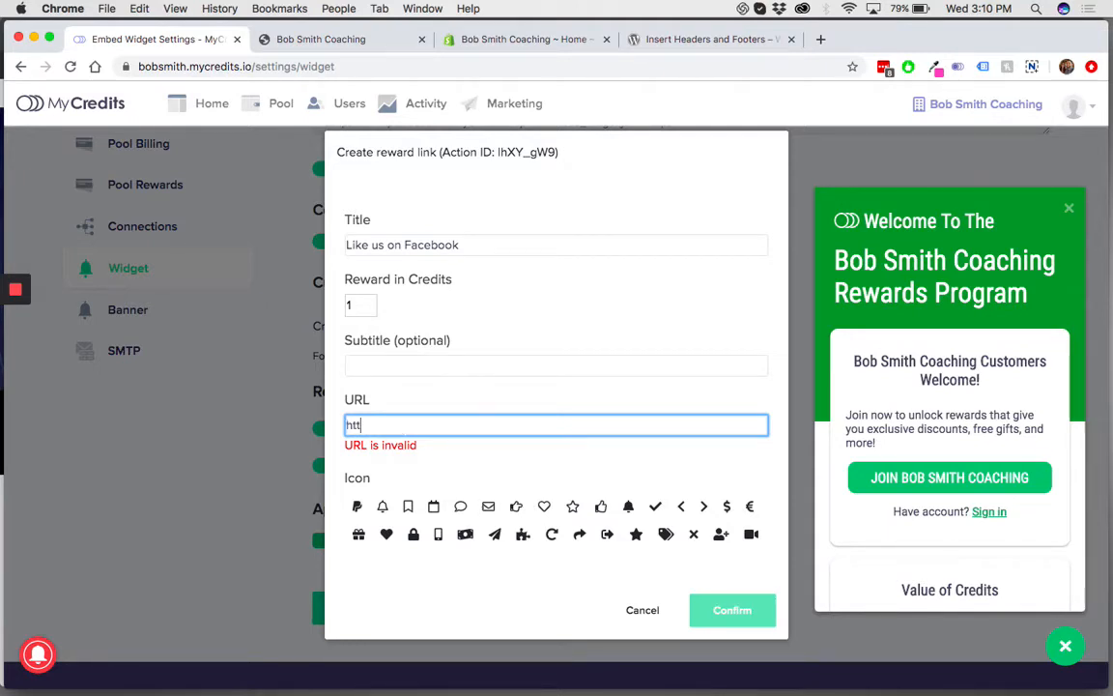
{"action": "type", "text": "p://m"}
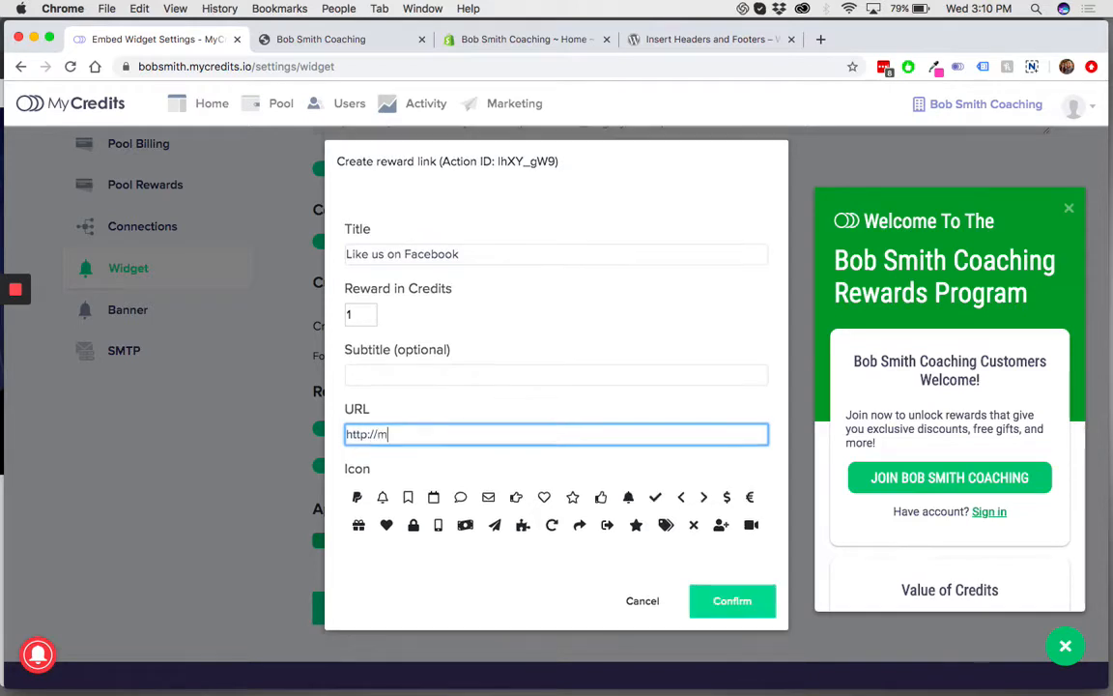
{"action": "type", "text": "ycredits.com/blog"}
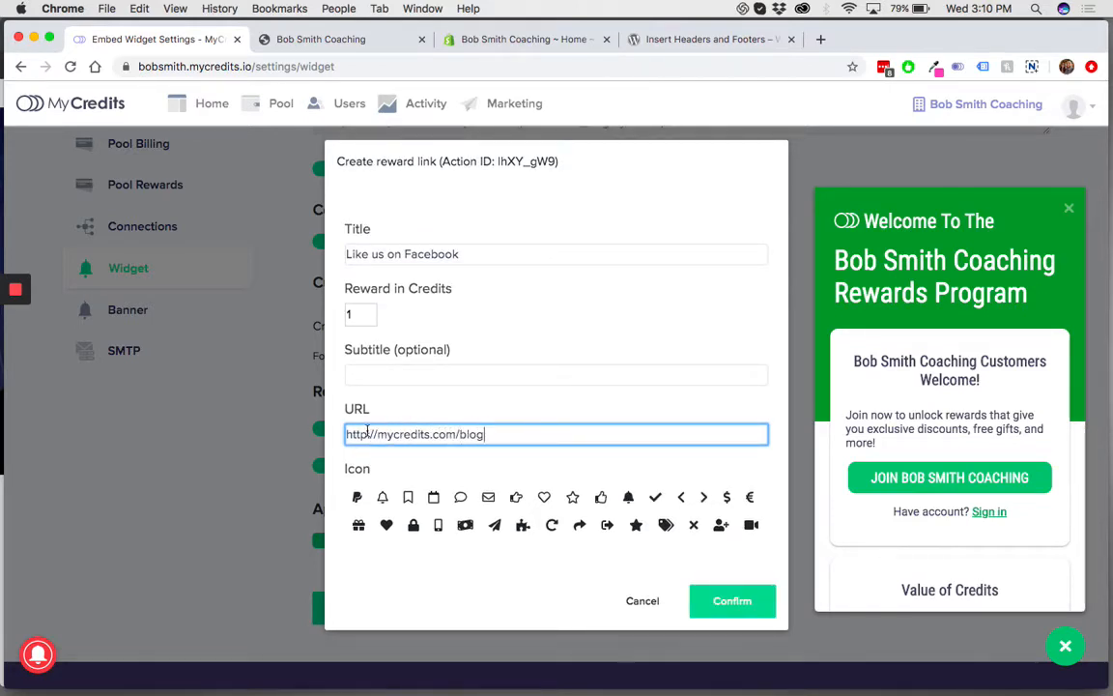
{"action": "left_click_drag", "start_coordinate": [377, 435], "coordinate": [345, 435]}
{"action": "left_click", "coordinate": [345, 435]}
{"action": "type", "text": "s"}
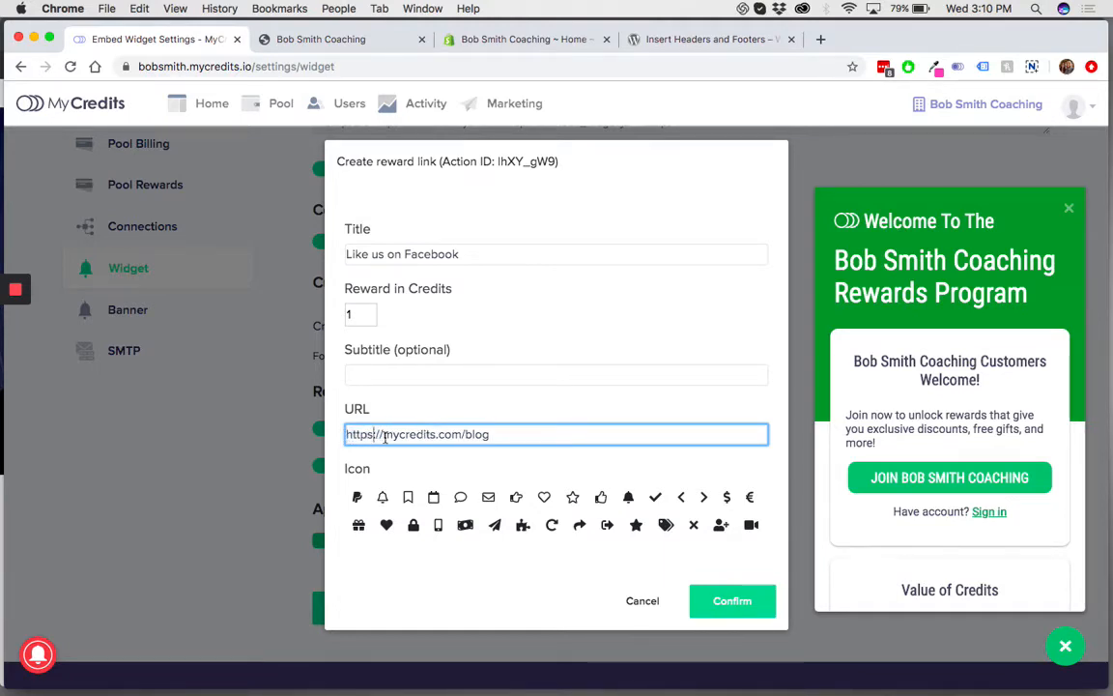
- Copy the reward link's URL and finish creating the link with the thumbs-up icon
{"action": "double_click", "coordinate": [413, 437]}
{"action": "left_click", "coordinate": [414, 437]}
{"action": "key", "text": "super+c"}
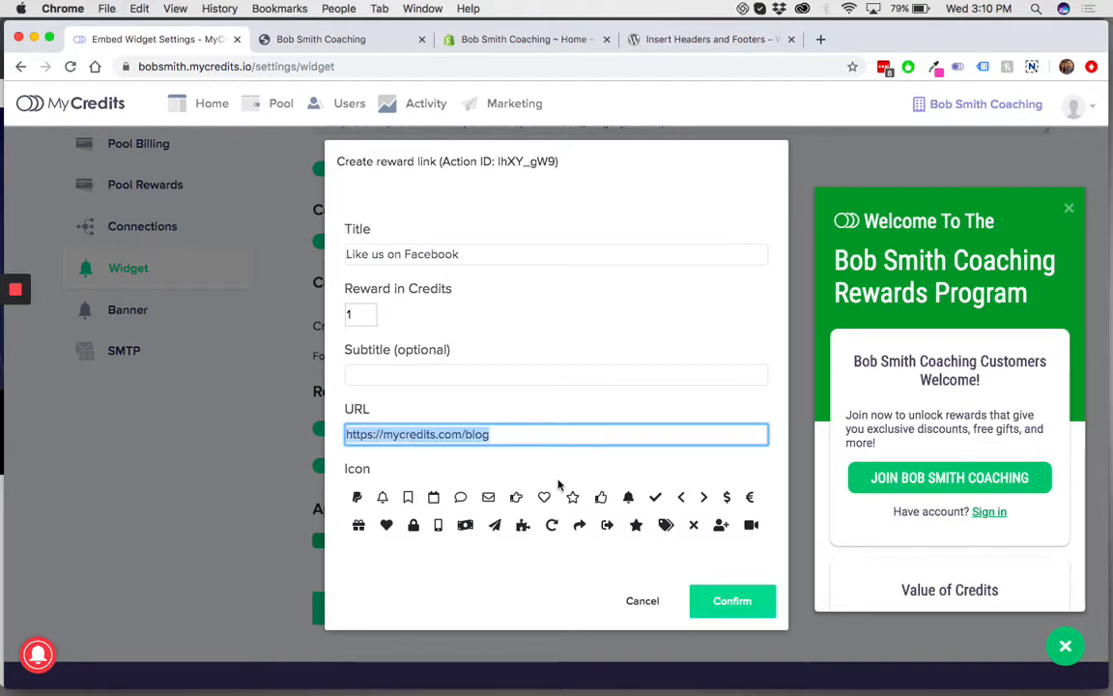
{"action": "left_click", "coordinate": [603, 502]}
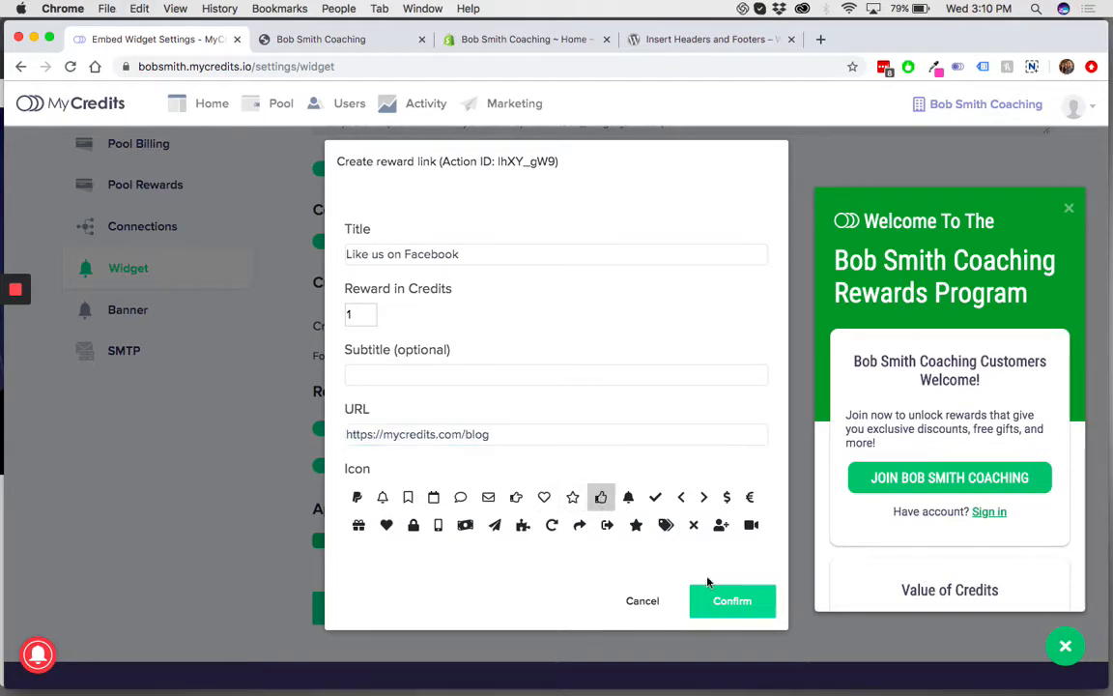
{"action": "left_click", "coordinate": [723, 601]}
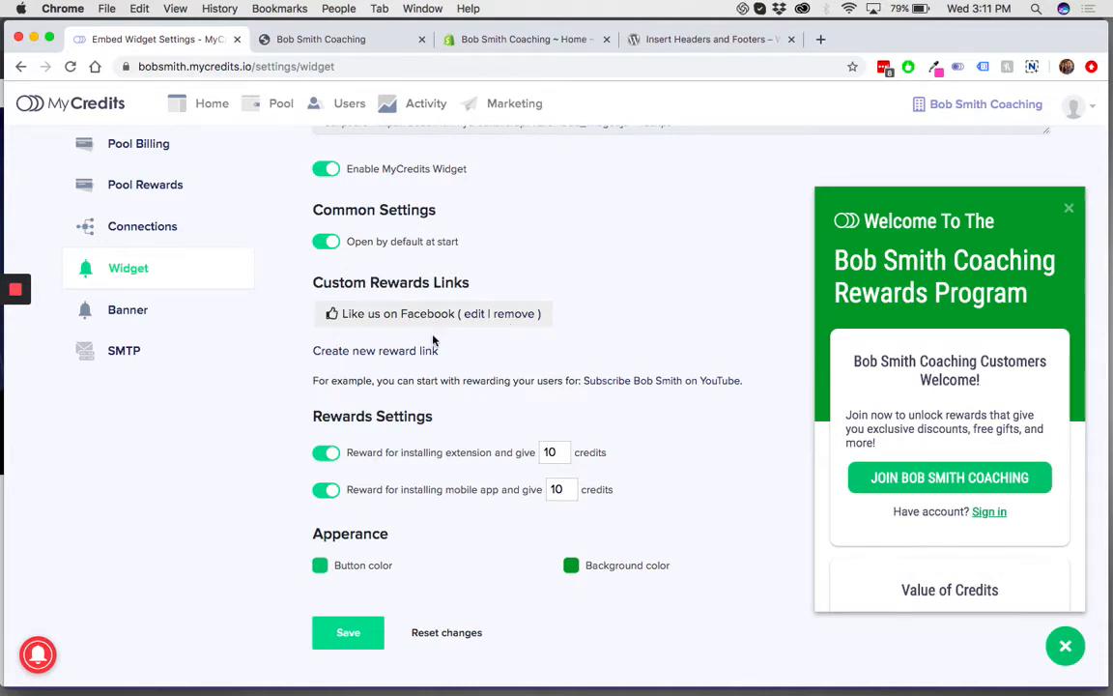
- Start a new custom reward link titled "Sign Up For Newsletter"
{"action": "left_click", "coordinate": [397, 352]}
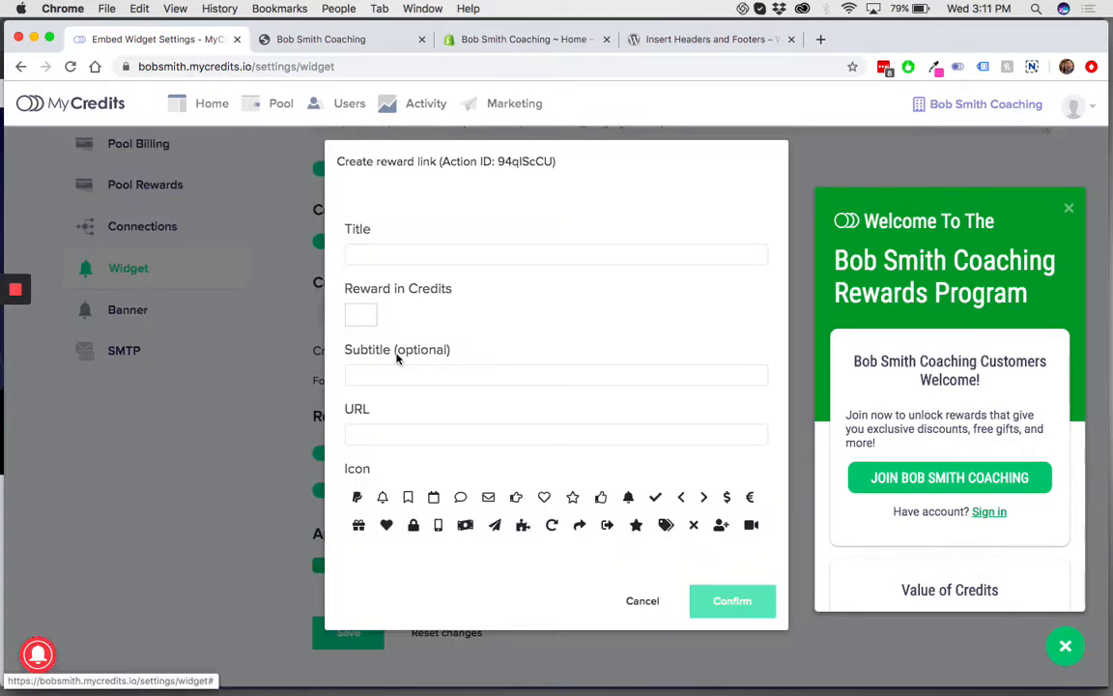
{"action": "left_click", "coordinate": [398, 251]}
{"action": "type", "text": "Li"}
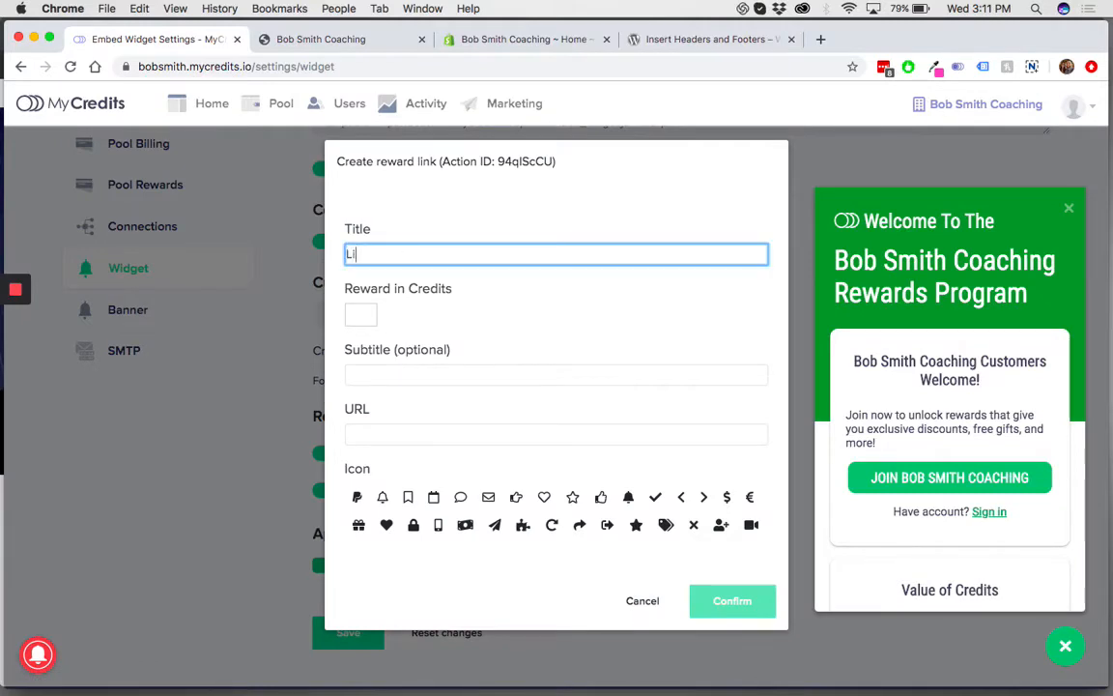
{"action": "type", "text": "ke Us on Instrag"}
{"action": "key", "text": "BackSpace"}
{"action": "key", "text": "BackSpace"}
{"action": "triple_click", "coordinate": [380, 248]}
{"action": "type", "text": "Signed"}
{"action": "key", "text": "BackSpace"}
{"action": "key", "text": "BackSpace"}
{"action": "key", "text": "BackSpace"}
{"action": "type", "text": "Up For Newsletter"}
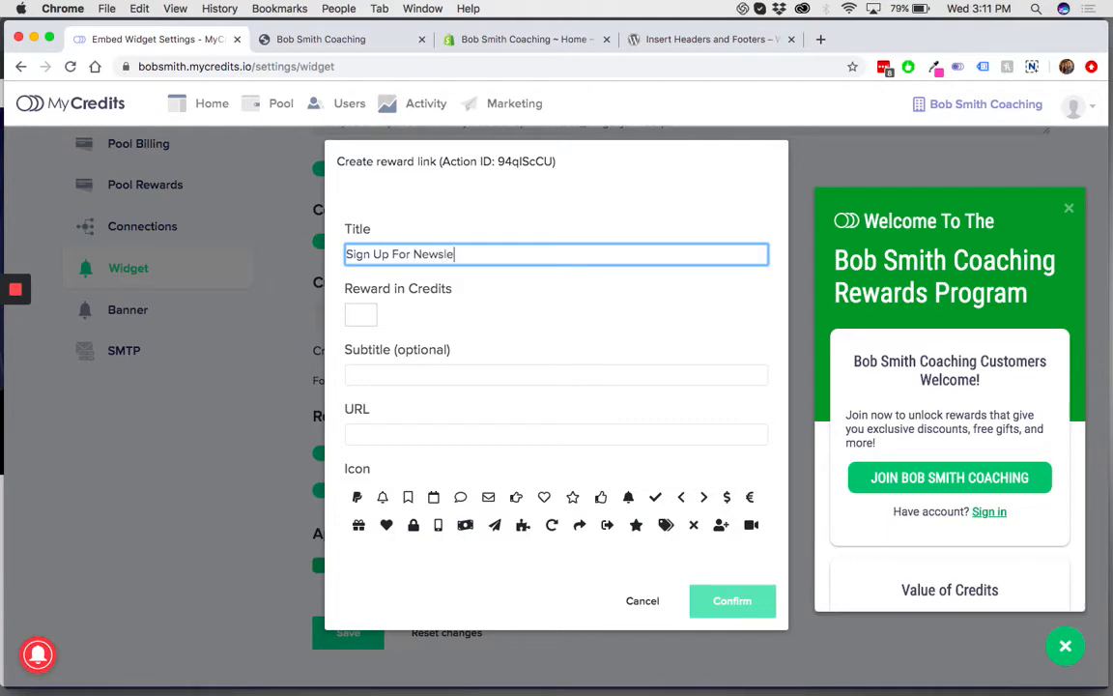
{"action": "left_click", "coordinate": [357, 315]}
{"action": "type", "text": "5"}
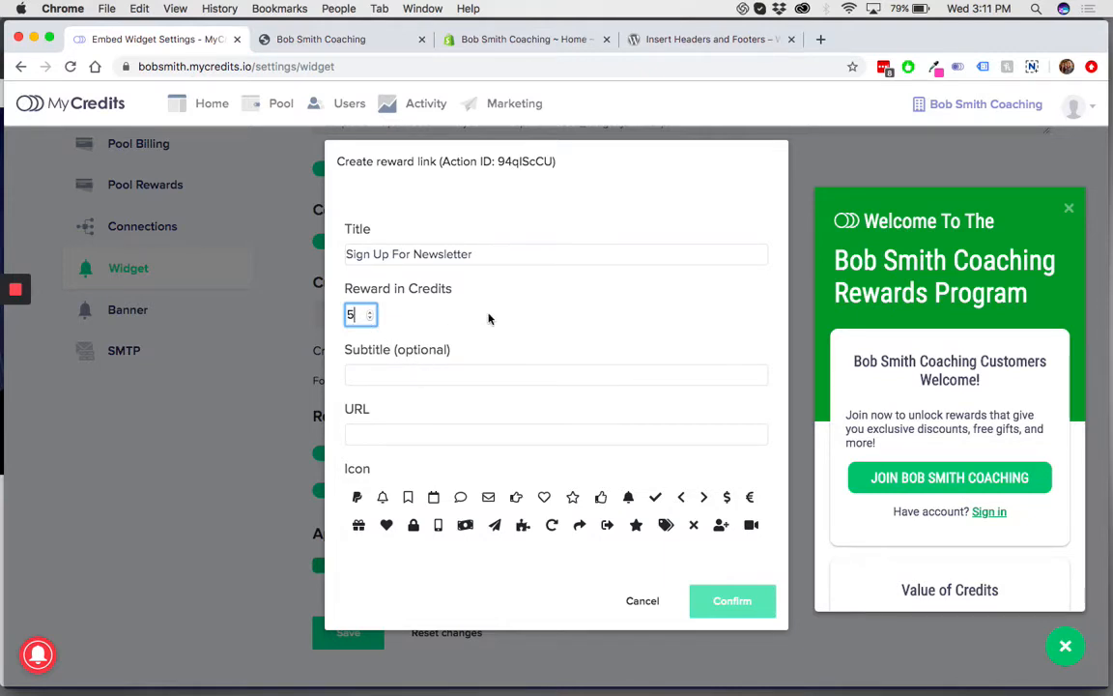
{"action": "left_click", "coordinate": [423, 435]}
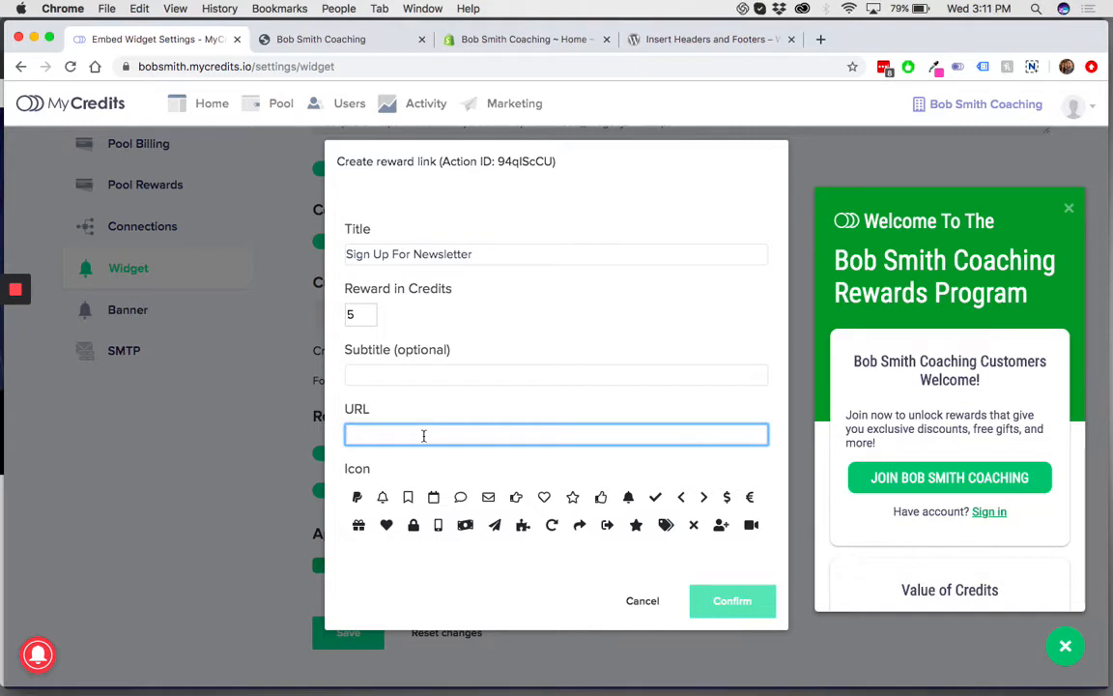
{"action": "key", "text": "super+v"}
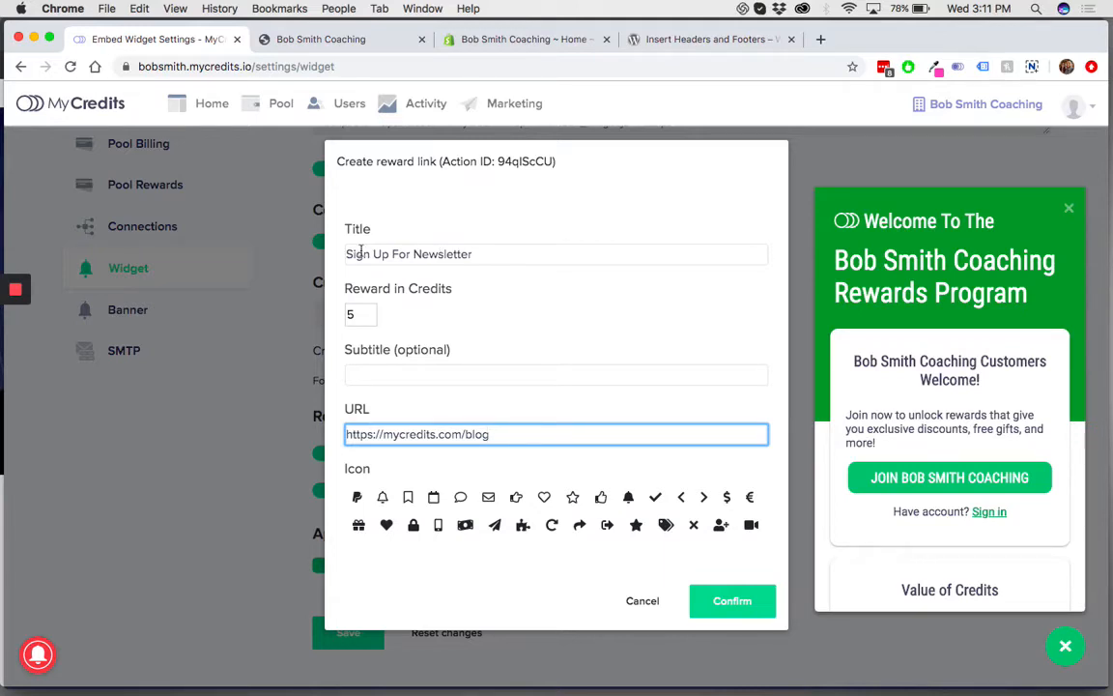
{"action": "triple_click", "coordinate": [398, 435]}
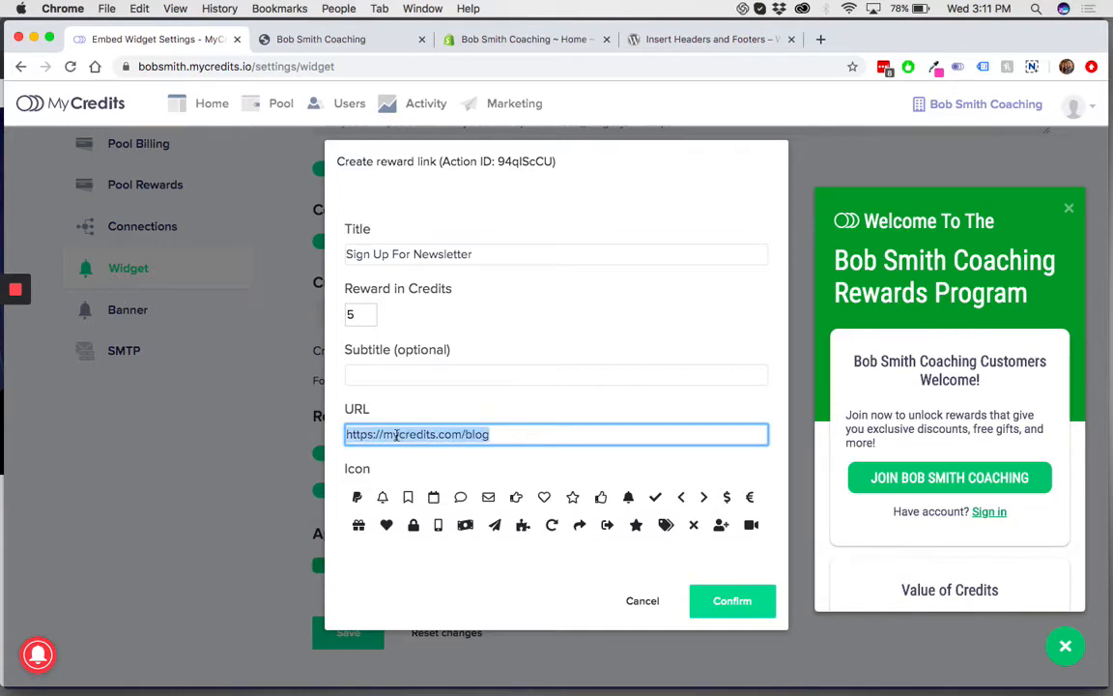
{"action": "double_click", "coordinate": [397, 435]}
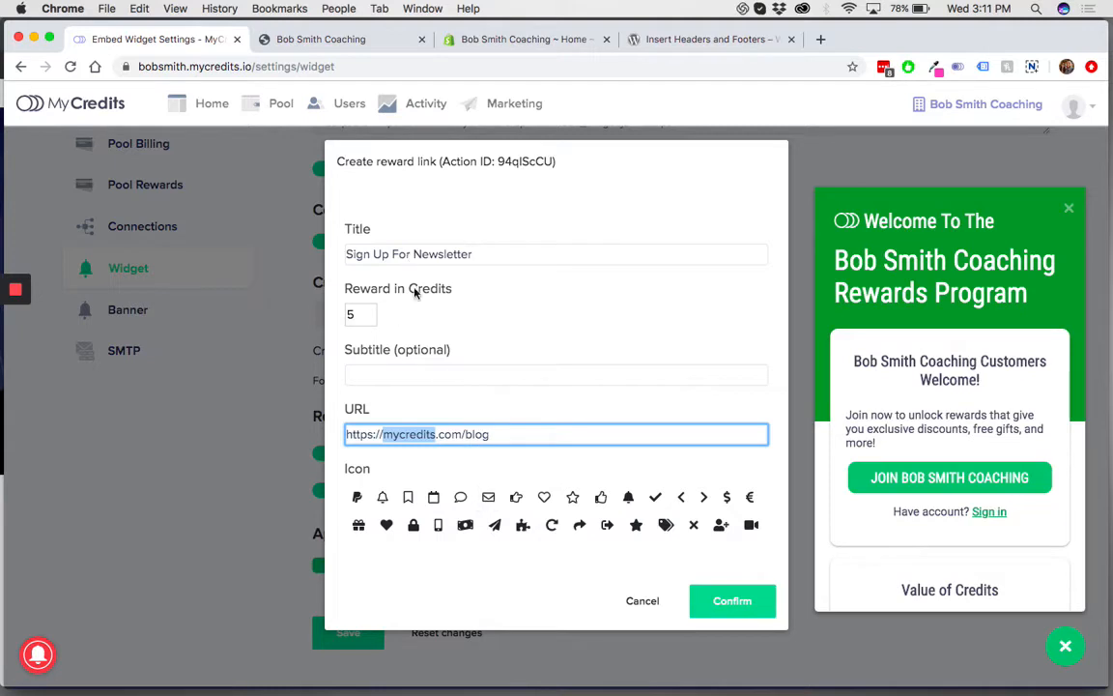
- Finish creating the newsletter reward link with the envelope icon and the subtitle "Earn 5 Credits"
{"action": "left_click", "coordinate": [490, 499]}
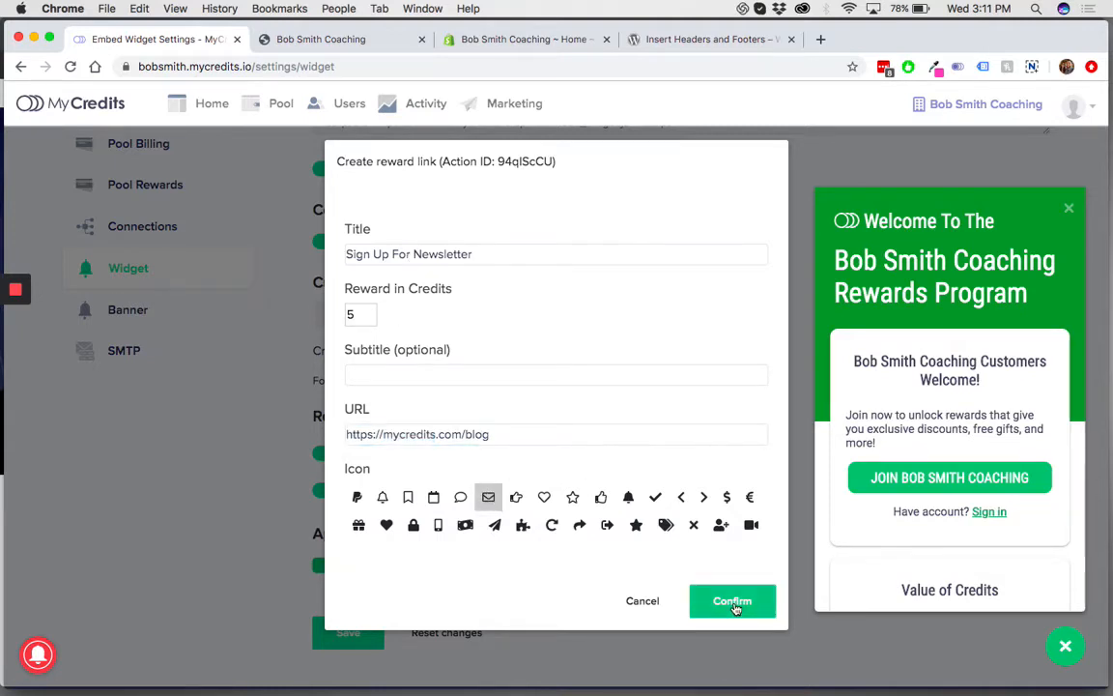
{"action": "left_click", "coordinate": [405, 375]}
{"action": "type", "text": "Earn 5 Credits"}
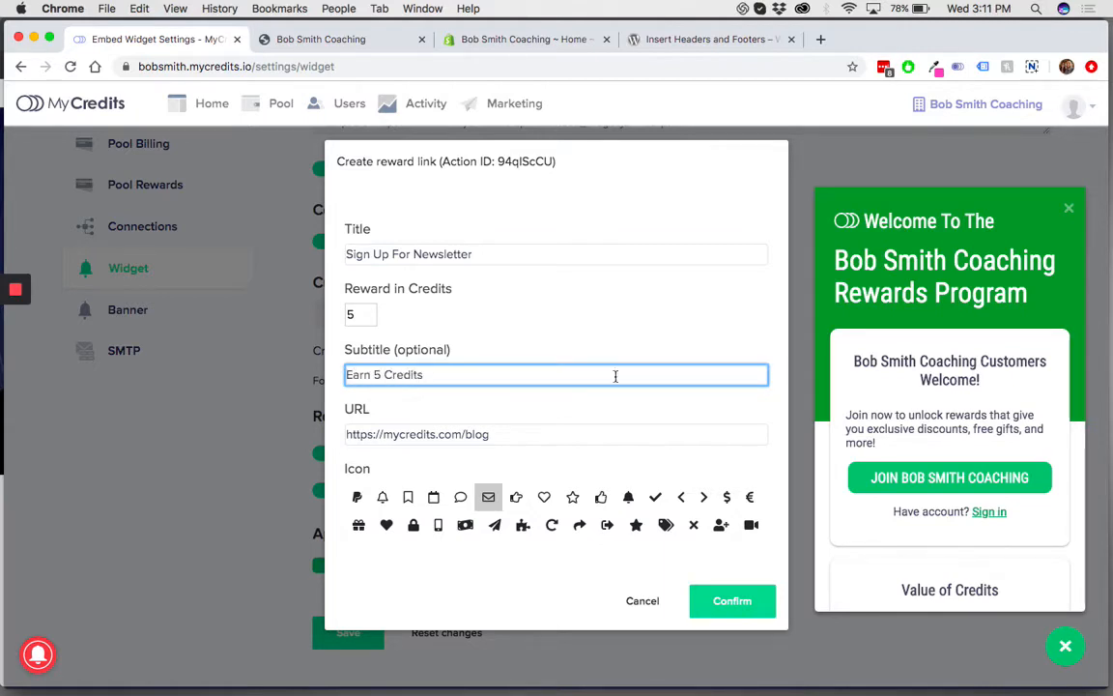
{"action": "left_click", "coordinate": [720, 598]}
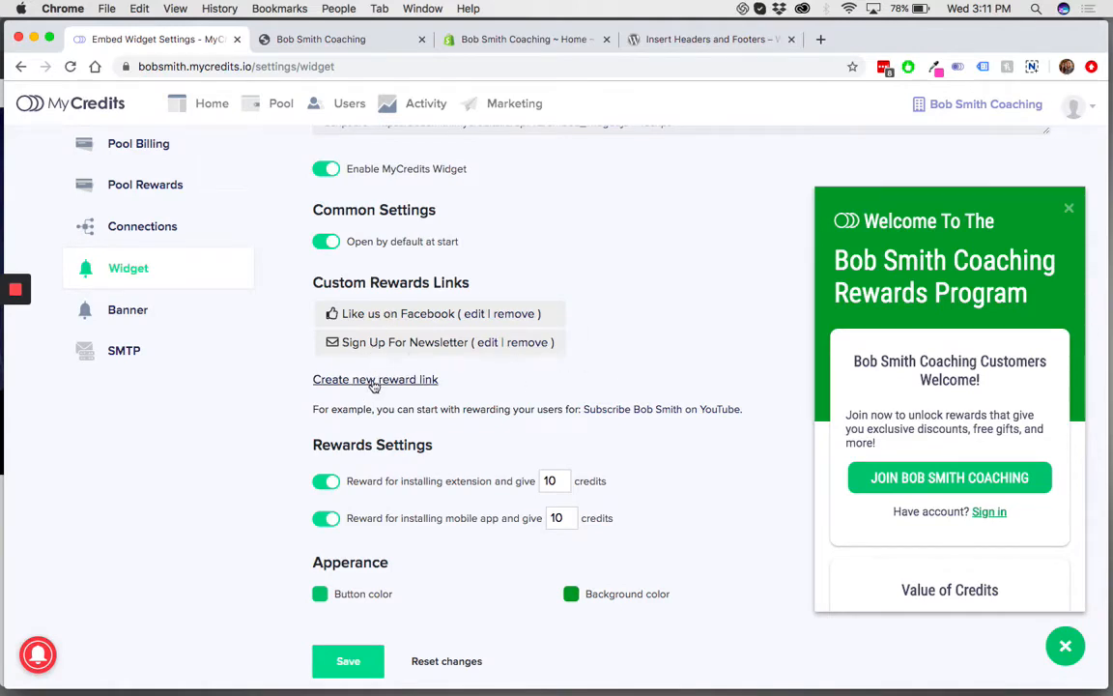
- Add the suggested YouTube subscription reward link with its prefilled details and save the widget settings
{"action": "left_click", "coordinate": [645, 413]}
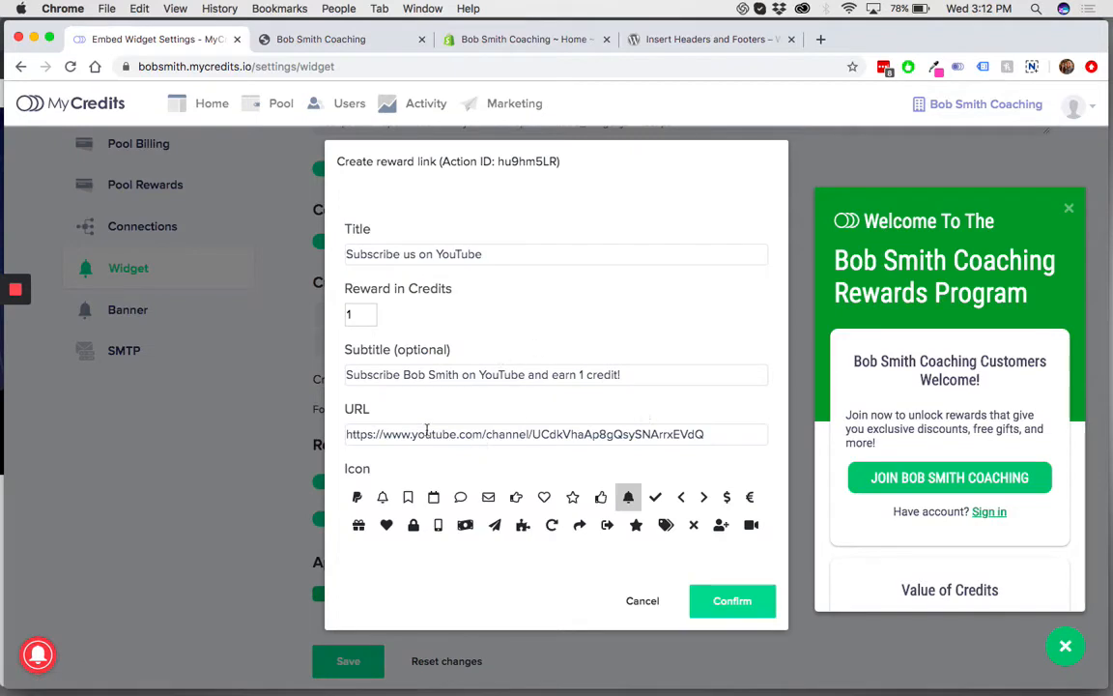
{"action": "left_click", "coordinate": [375, 434]}
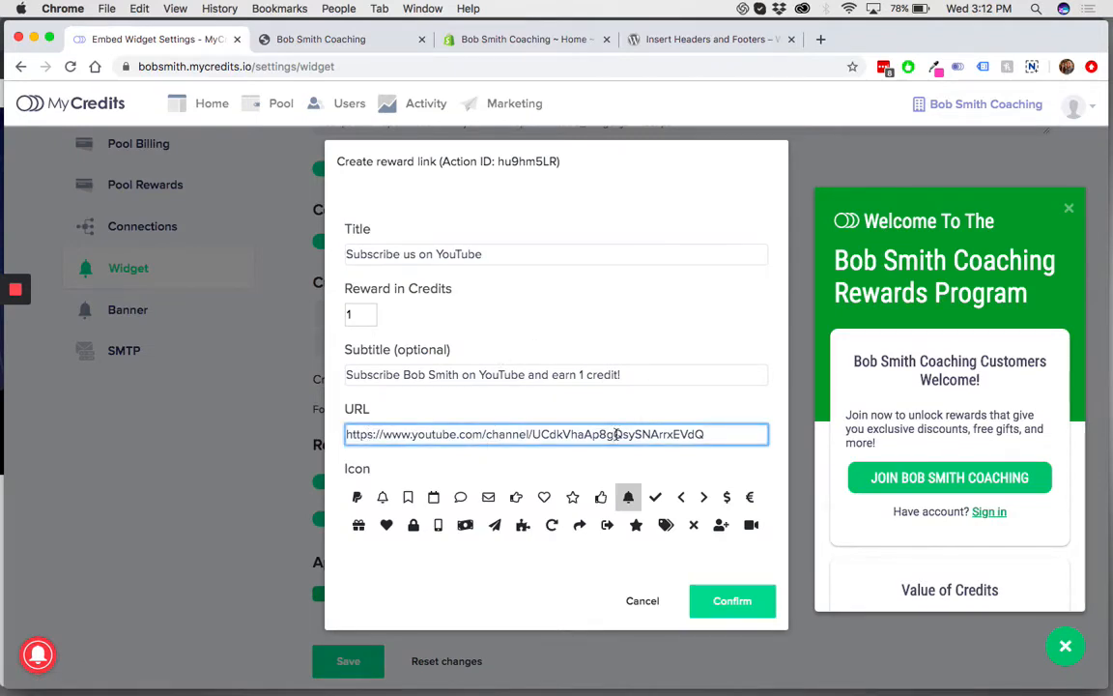
{"action": "left_click", "coordinate": [716, 600]}
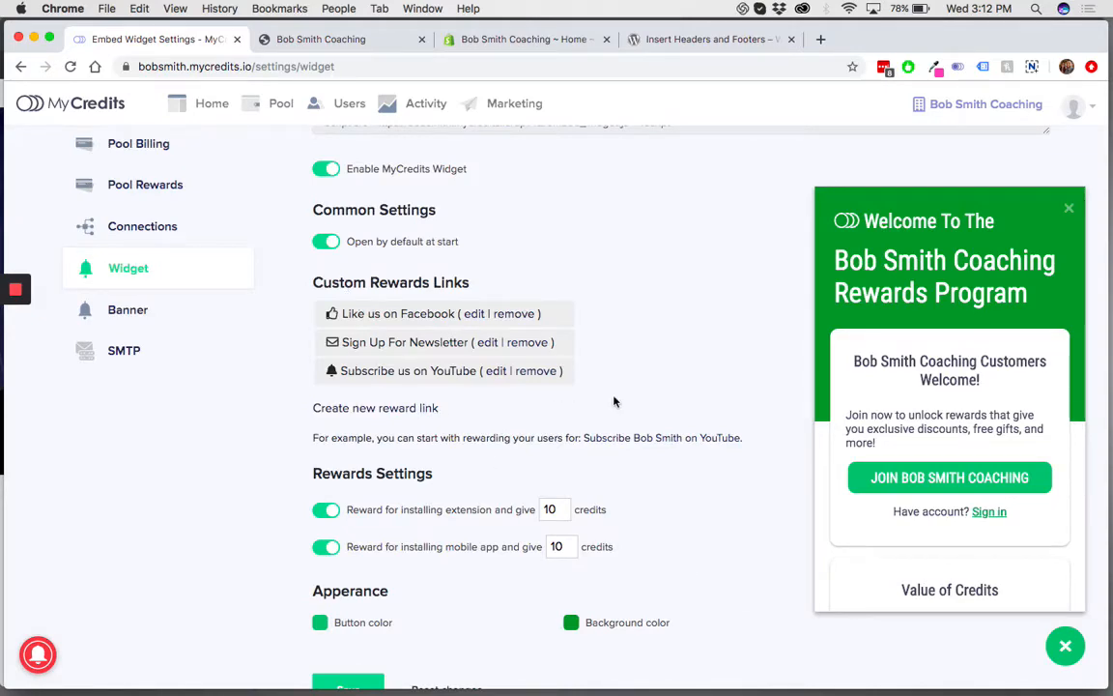
{"action": "scroll", "coordinate": [595, 412], "scroll_direction": "down", "scroll_amount": 3}
{"action": "scroll", "coordinate": [633, 278], "scroll_direction": "up", "scroll_amount": 1}
{"action": "scroll", "coordinate": [666, 365], "scroll_direction": "down", "scroll_amount": 1}
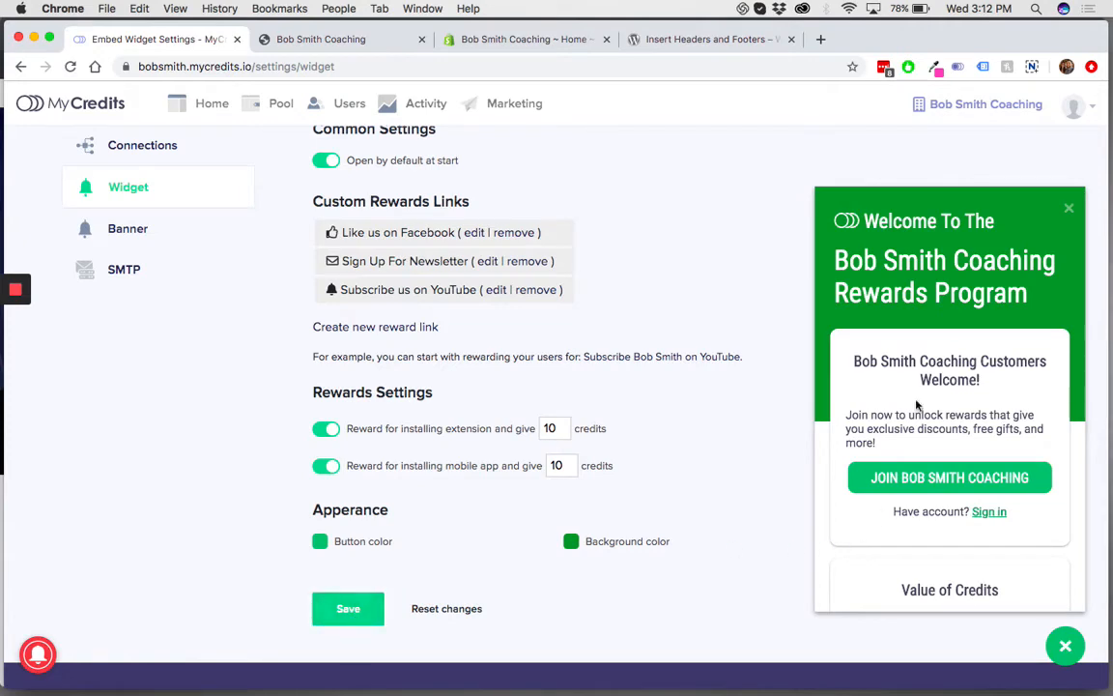
{"action": "left_click", "coordinate": [355, 621]}
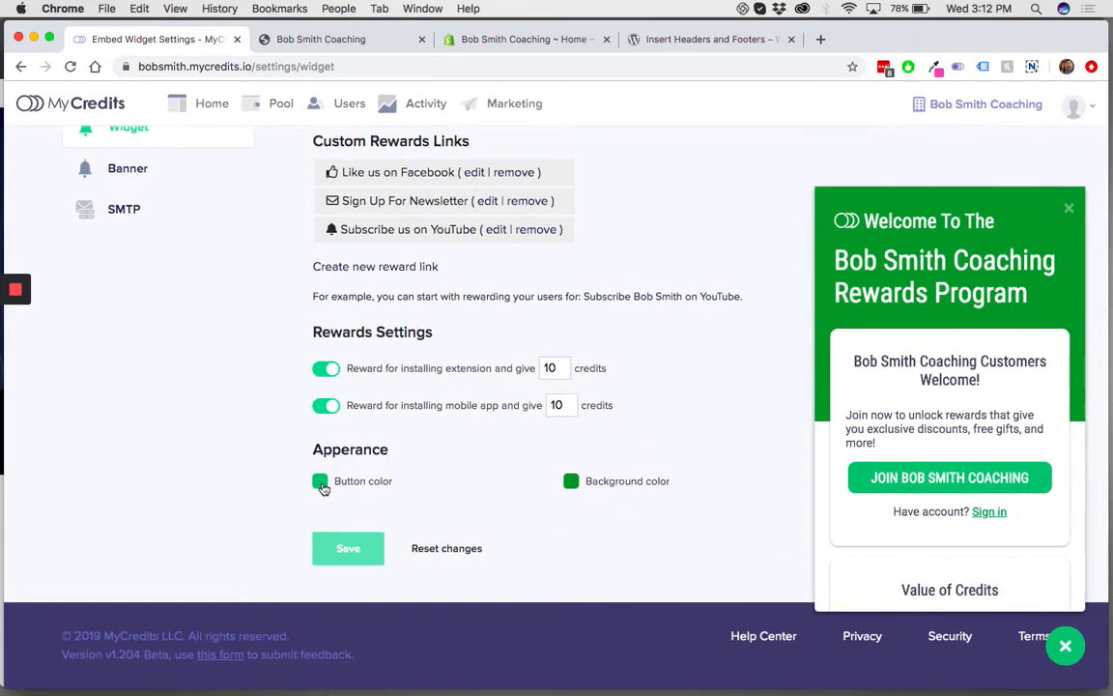
- Change the widget's button color to a dark blue
{"action": "left_click", "coordinate": [320, 480]}
{"action": "left_click", "coordinate": [423, 483]}
{"action": "left_click_drag", "start_coordinate": [423, 485], "coordinate": [425, 486]}
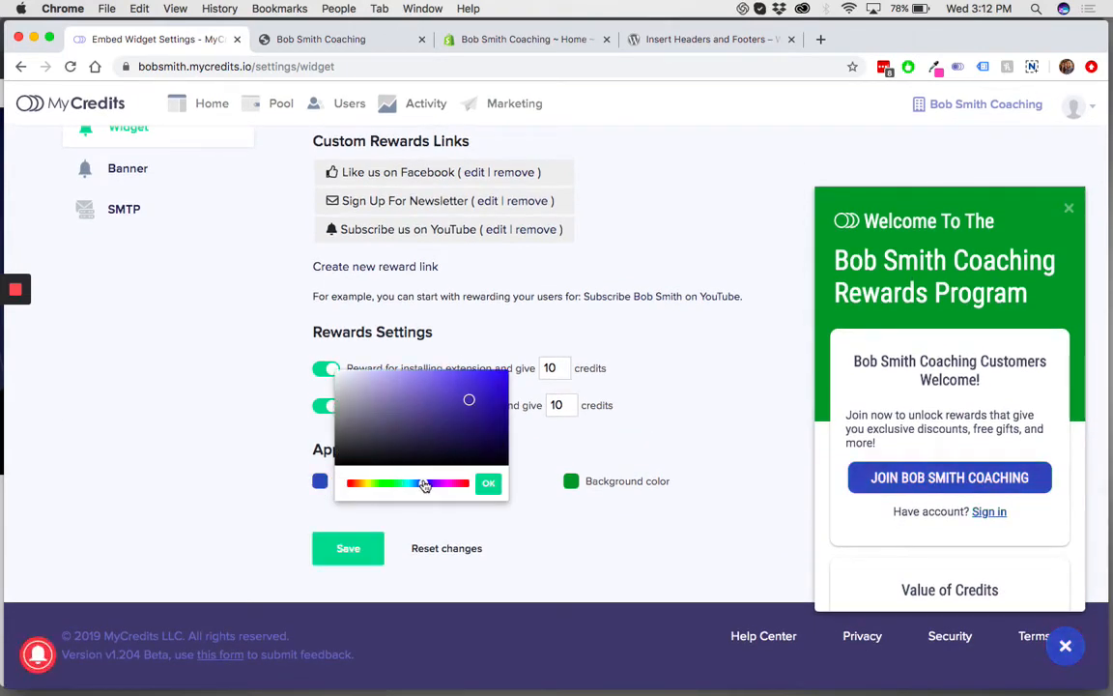
- Set the widget's background color to a lighter blue than the button, then apply both colors and save the settings
{"action": "left_click", "coordinate": [571, 482]}
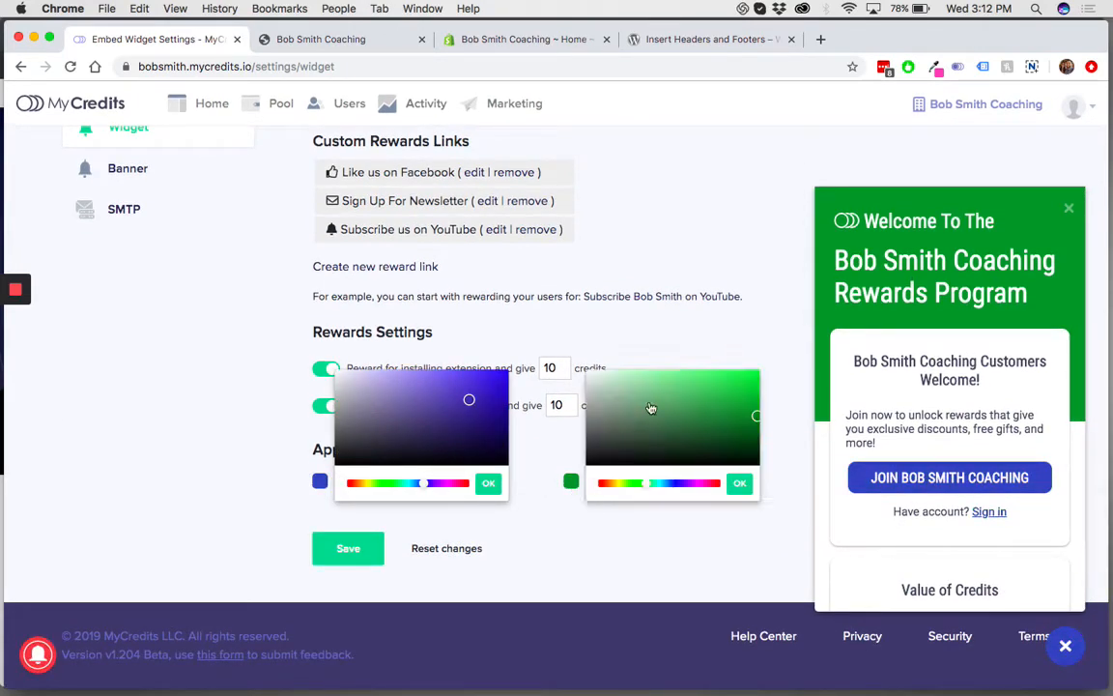
{"action": "left_click", "coordinate": [672, 484]}
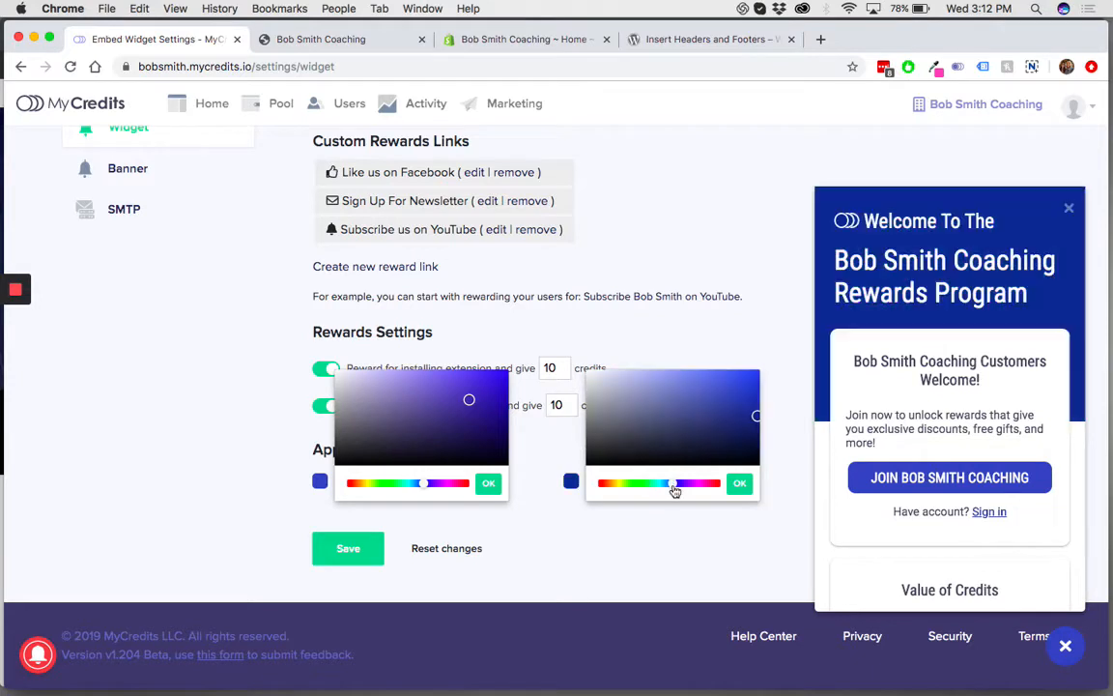
{"action": "left_click", "coordinate": [698, 392]}
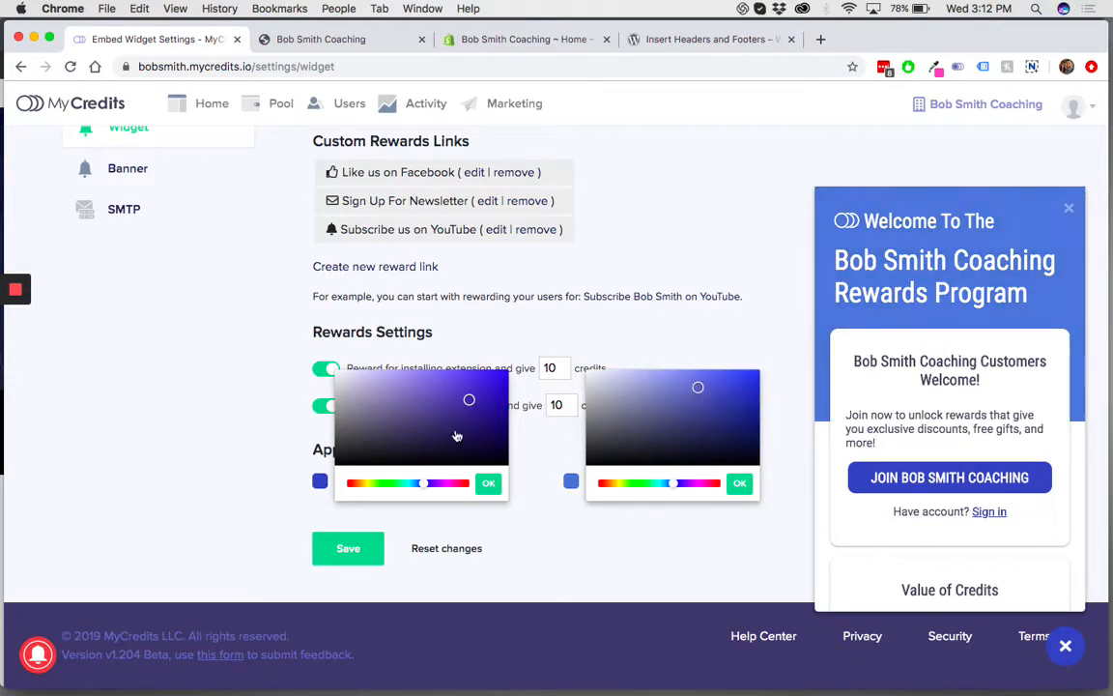
{"action": "left_click", "coordinate": [488, 484]}
{"action": "left_click", "coordinate": [738, 486]}
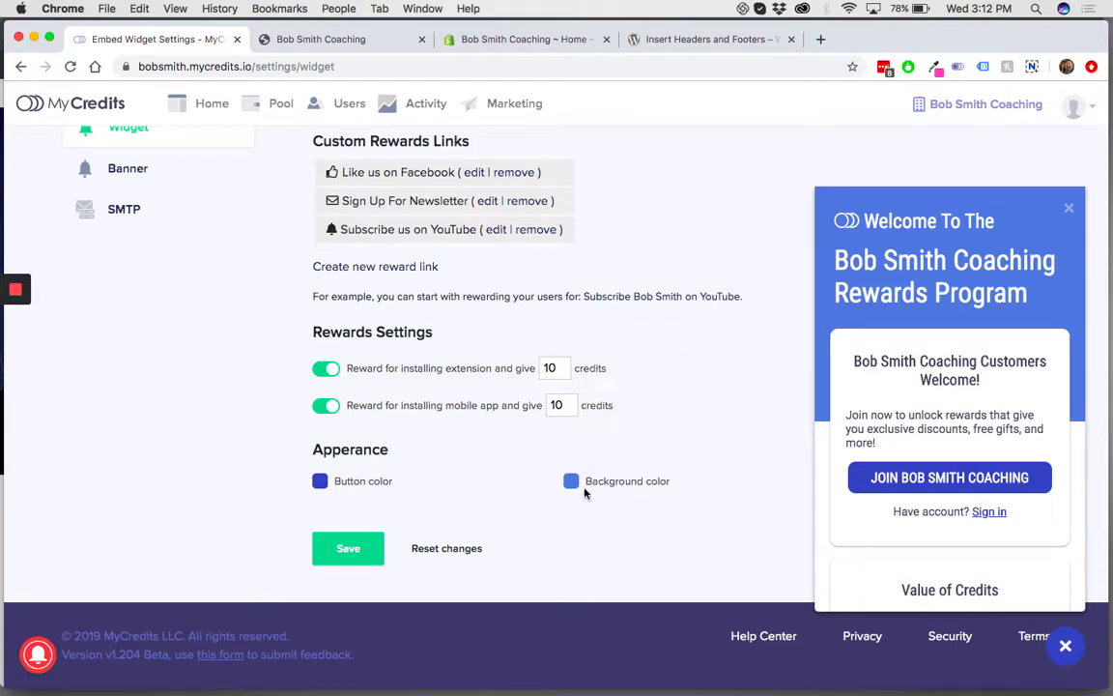
{"action": "left_click", "coordinate": [367, 550]}
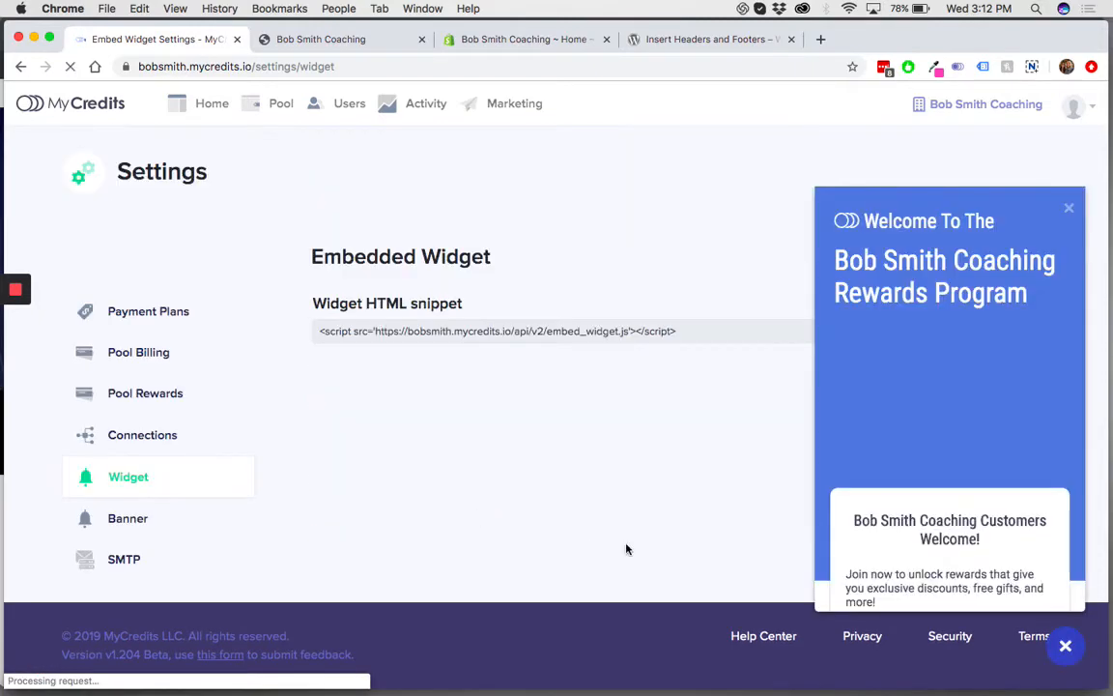
{"action": "scroll", "coordinate": [692, 365], "scroll_direction": "up", "scroll_amount": 3}
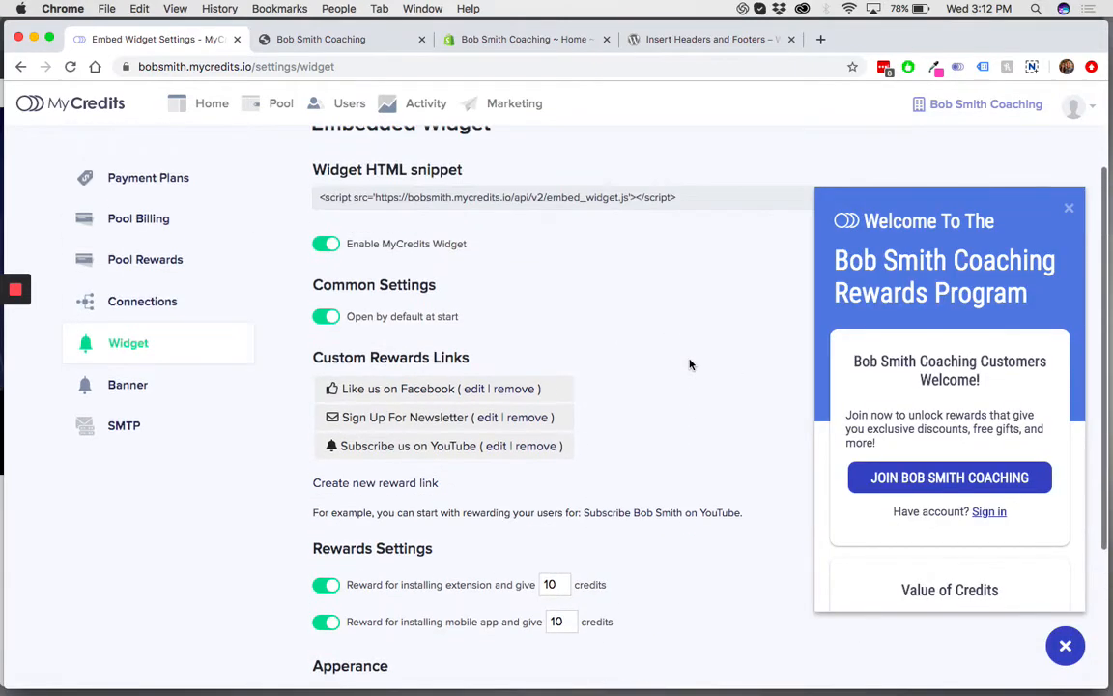
- Switch to the Shopify storefront in the incognito window, reload it and open its rewards widget
{"action": "mouse_move", "coordinate": [1111, 2]}
{"action": "left_click", "coordinate": [690, 440]}
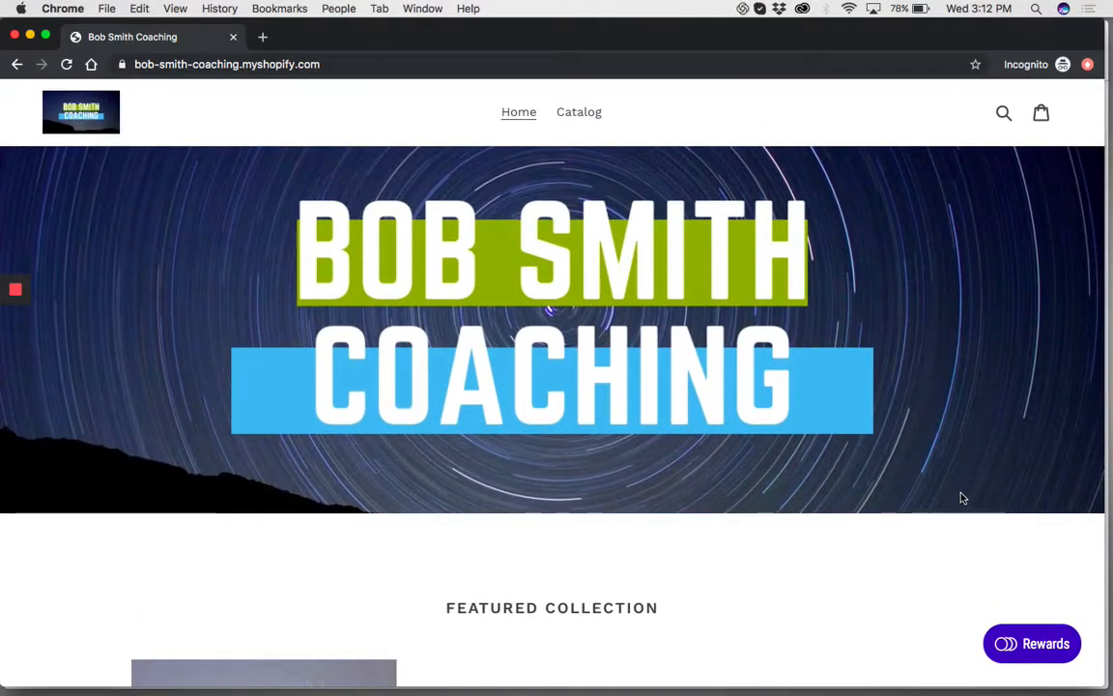
{"action": "key", "text": "super+r"}
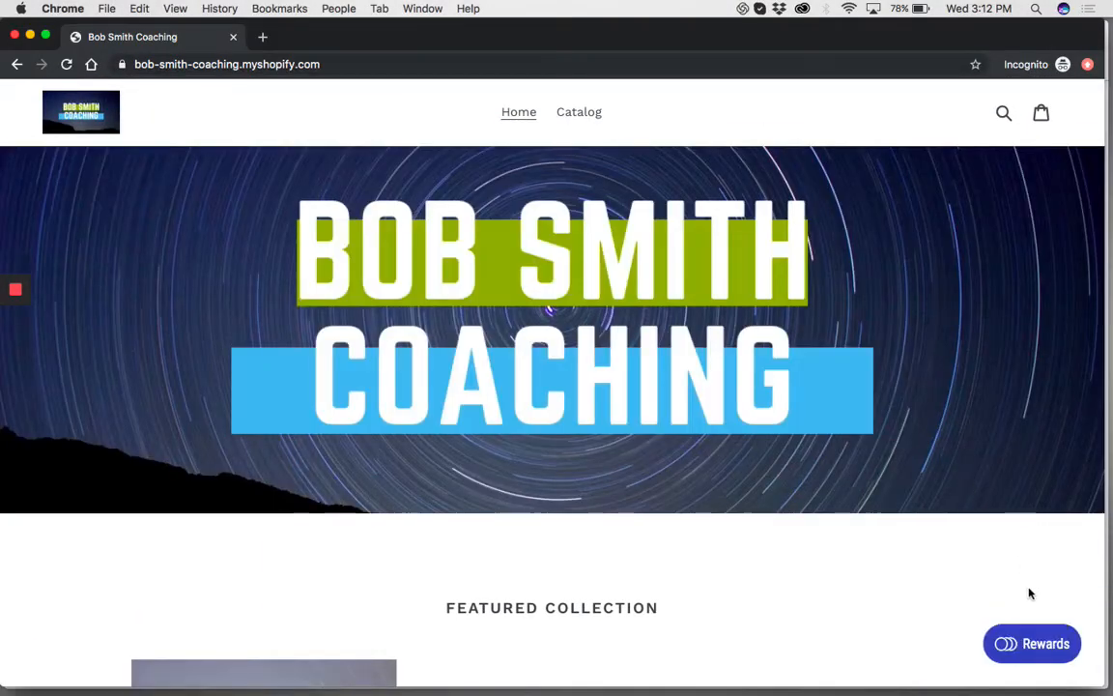
{"action": "scroll", "coordinate": [993, 594], "scroll_direction": "down", "scroll_amount": 1}
{"action": "left_click", "coordinate": [1030, 640]}
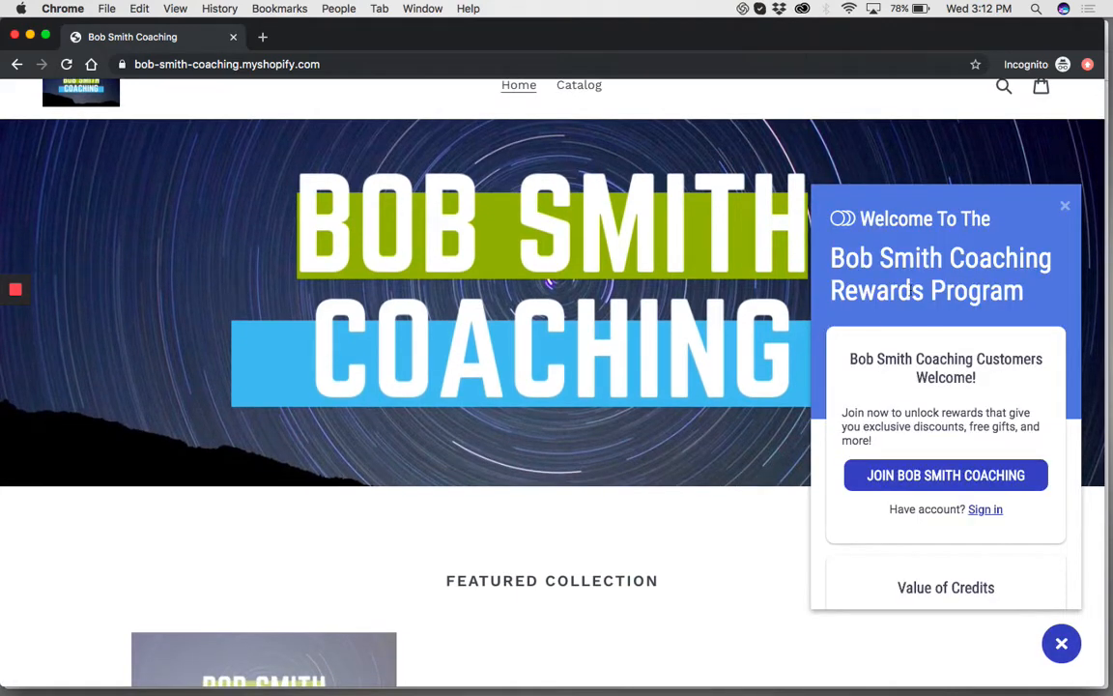
{"action": "scroll", "coordinate": [814, 277], "scroll_direction": "down", "scroll_amount": 3}
- Sign in to the storefront's rewards widget with the account password and open the ways to earn credits
{"action": "left_click", "coordinate": [986, 509]}
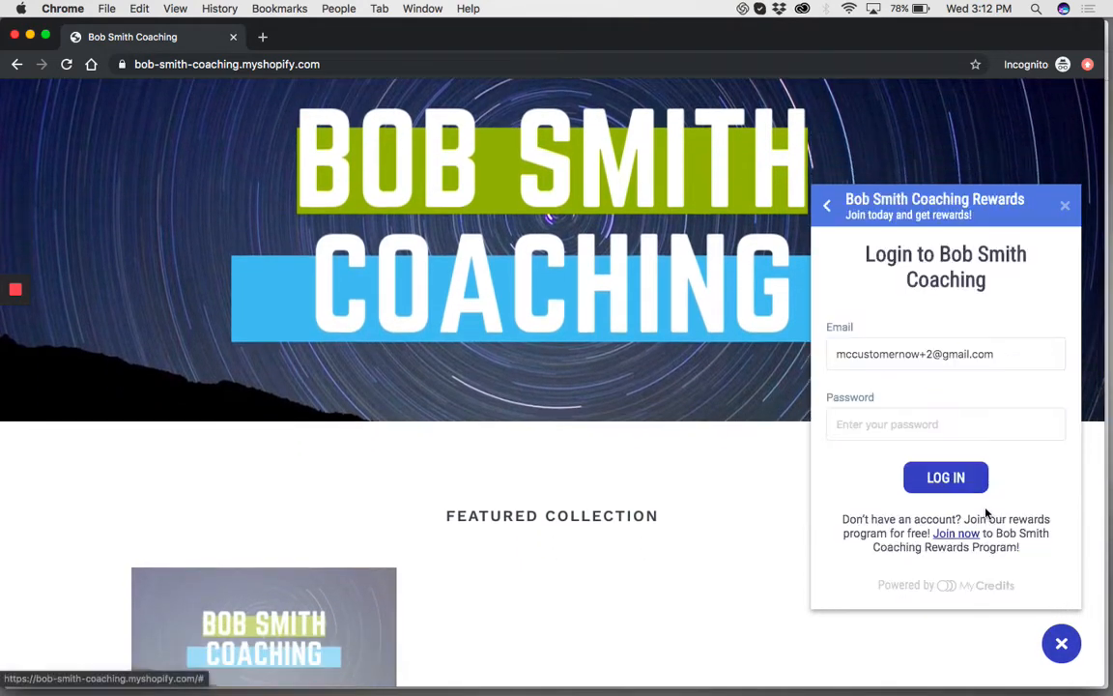
{"action": "left_click", "coordinate": [883, 431]}
{"action": "type", "text": "•••••••••"}
{"action": "key", "text": "Return"}
{"action": "scroll", "coordinate": [948, 342], "scroll_direction": "down", "scroll_amount": 1}
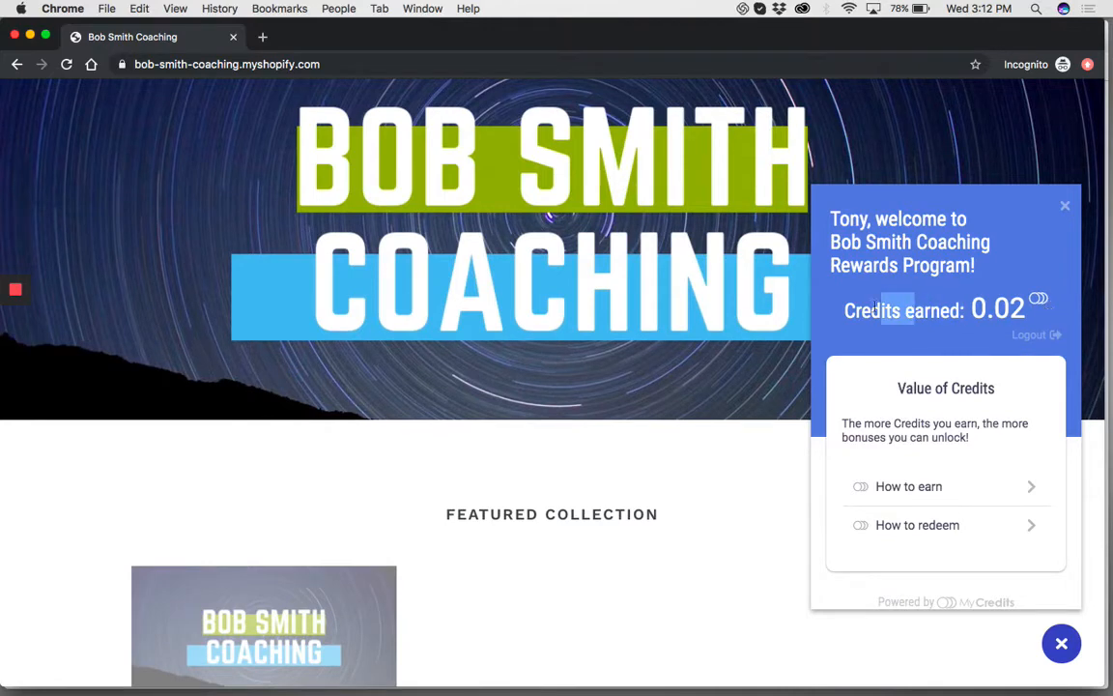
{"action": "left_click", "coordinate": [911, 491]}
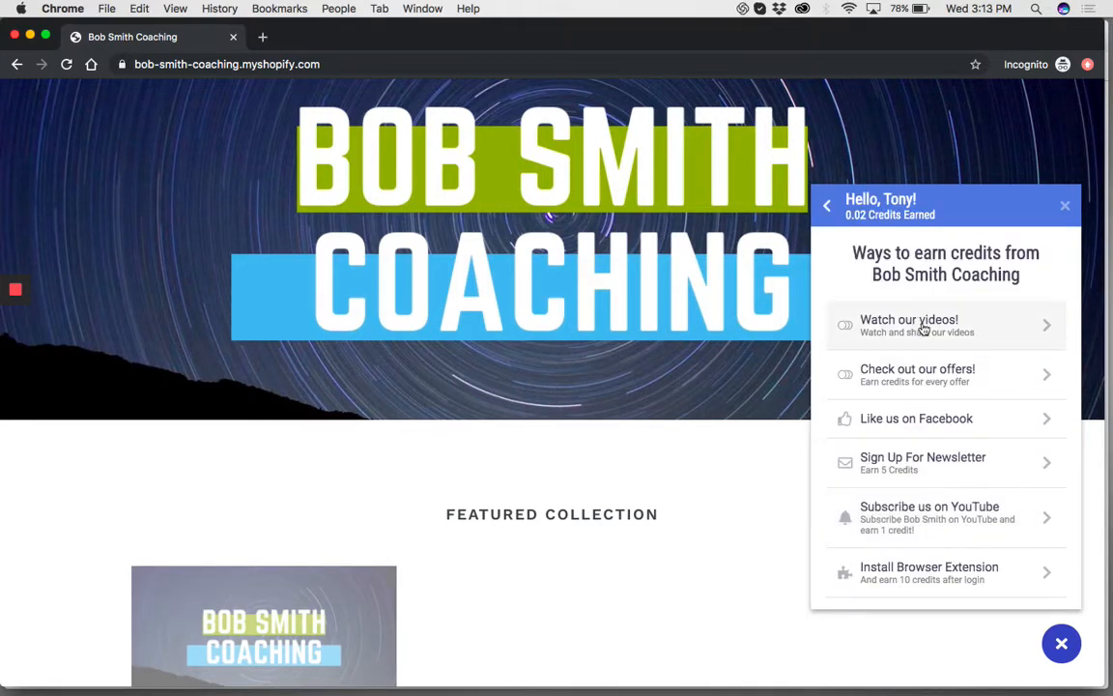